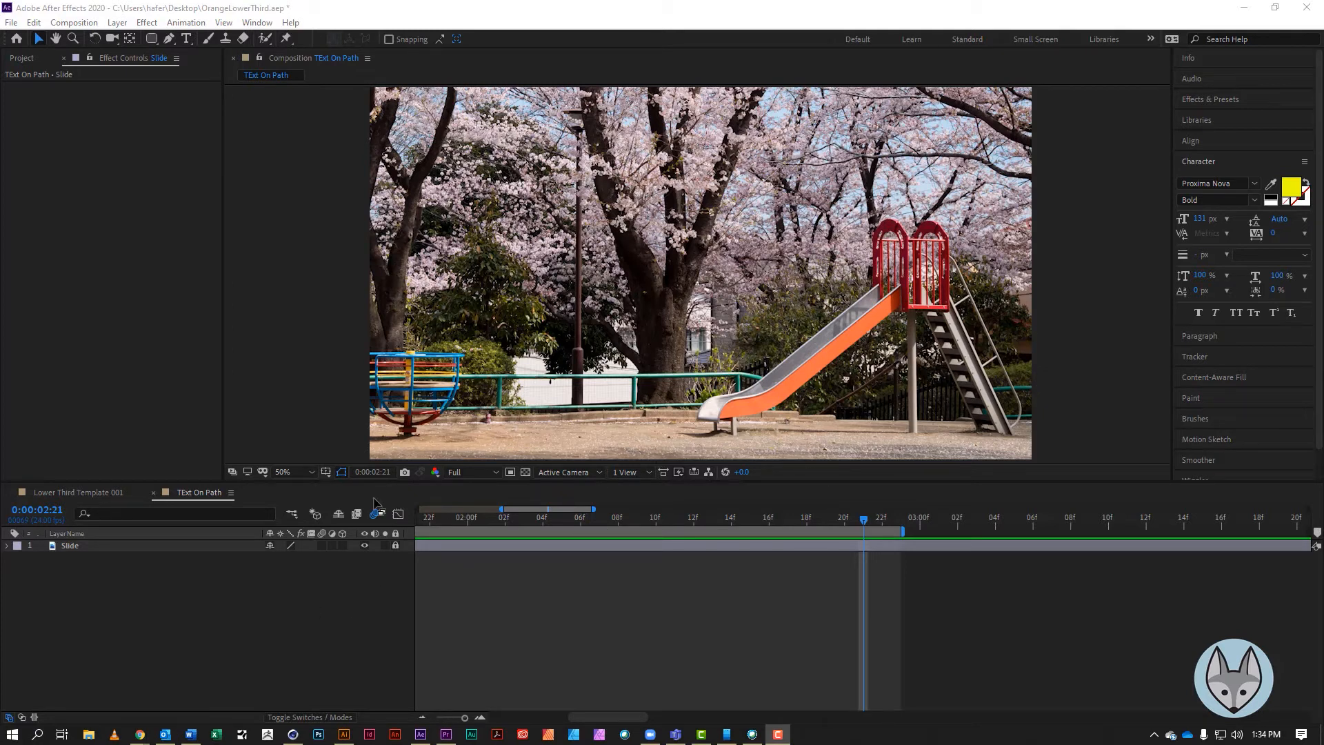
# Create a text layer reading "WHEEE!" above the slide in the composition
pyautogui.click(185, 39)
pyautogui.click(673, 226)
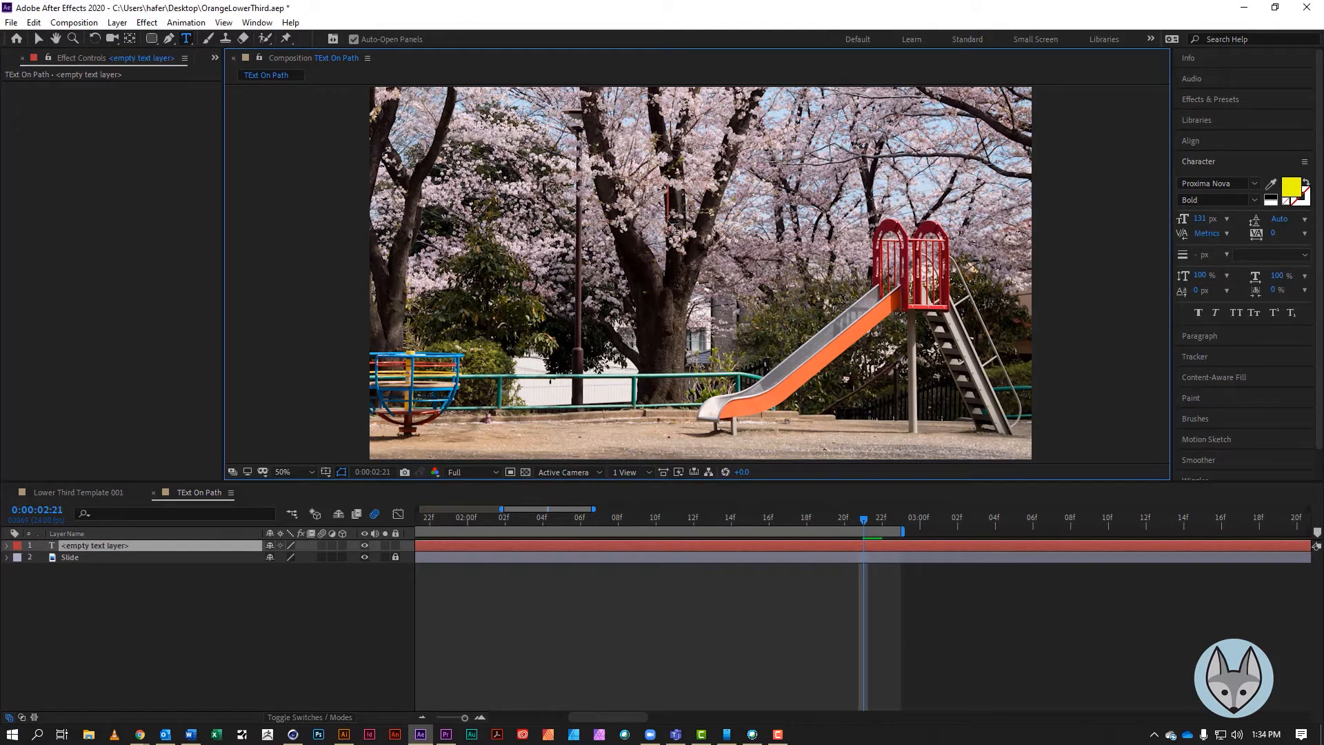
pyautogui.write('WHEE')
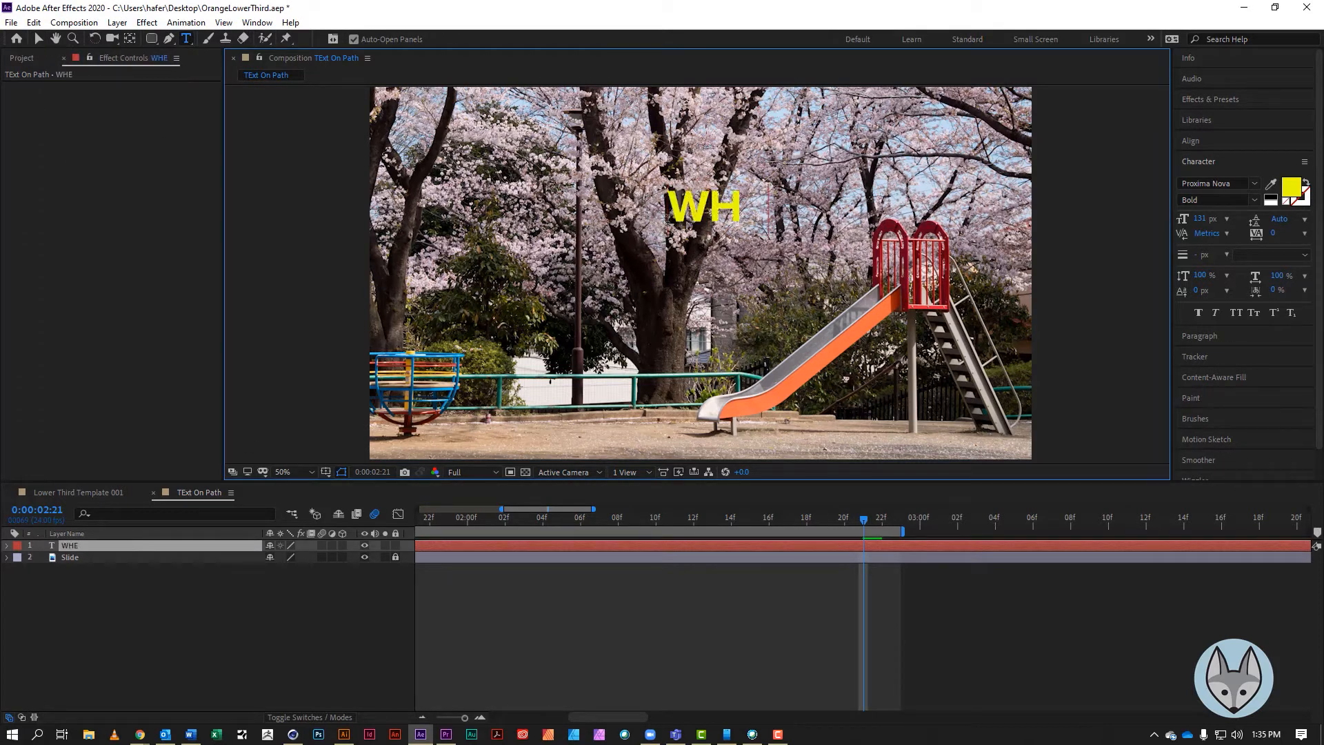
pyautogui.write('E!')
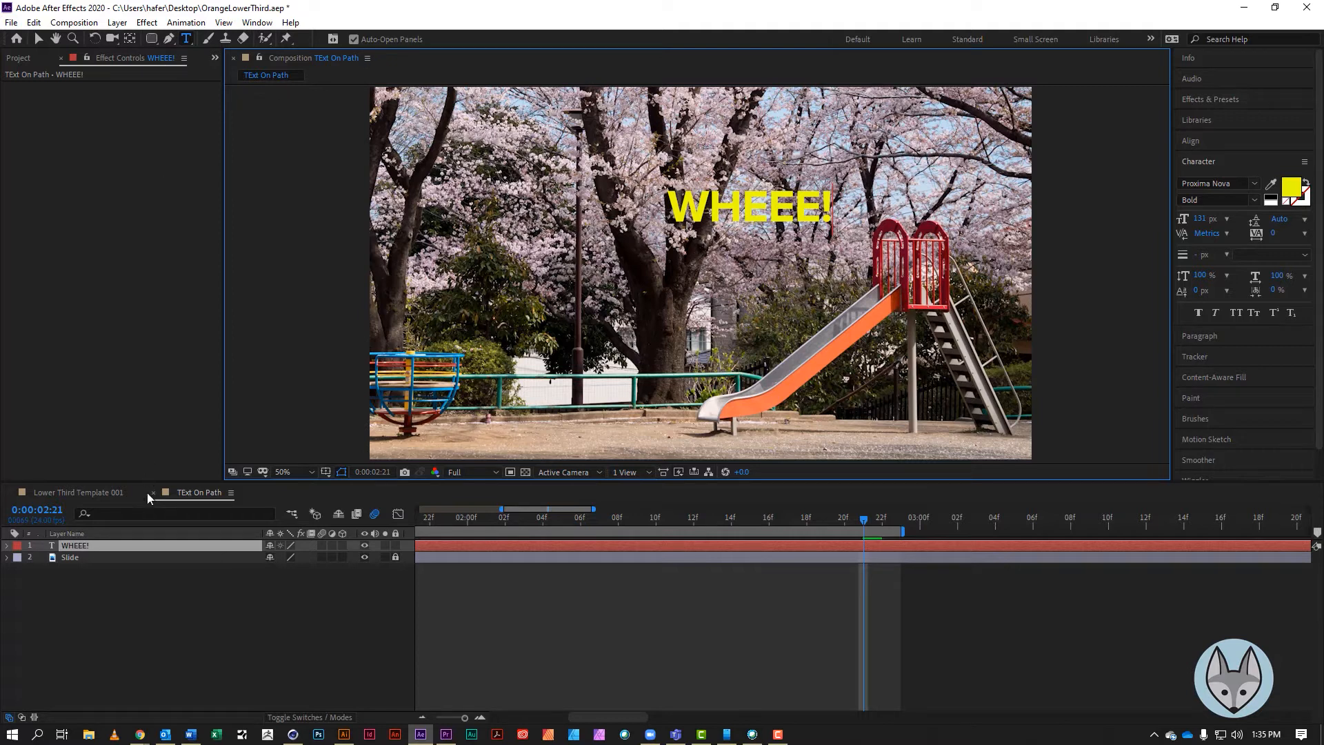
# With the text layer selected, draw a Pen path from right of the slide top, down the slide and along the ground to the left
pyautogui.click(69, 545)
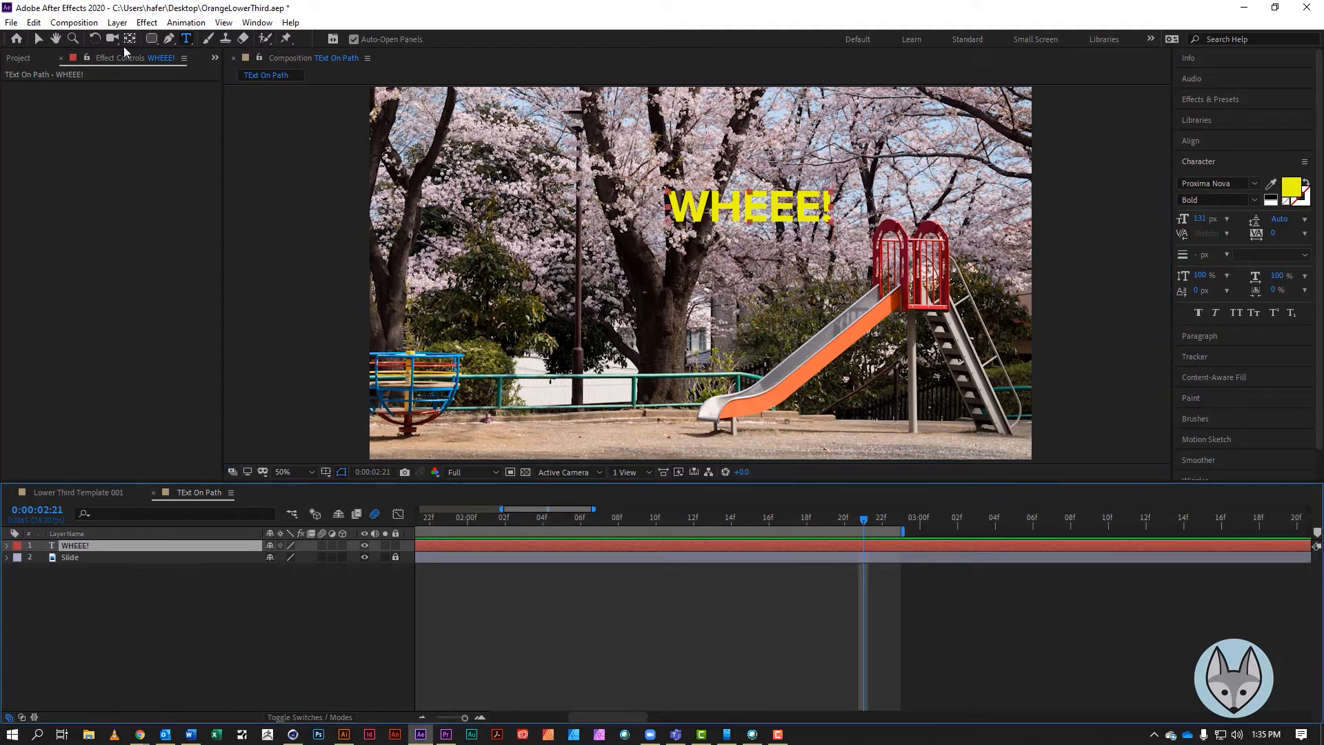
pyautogui.click(168, 40)
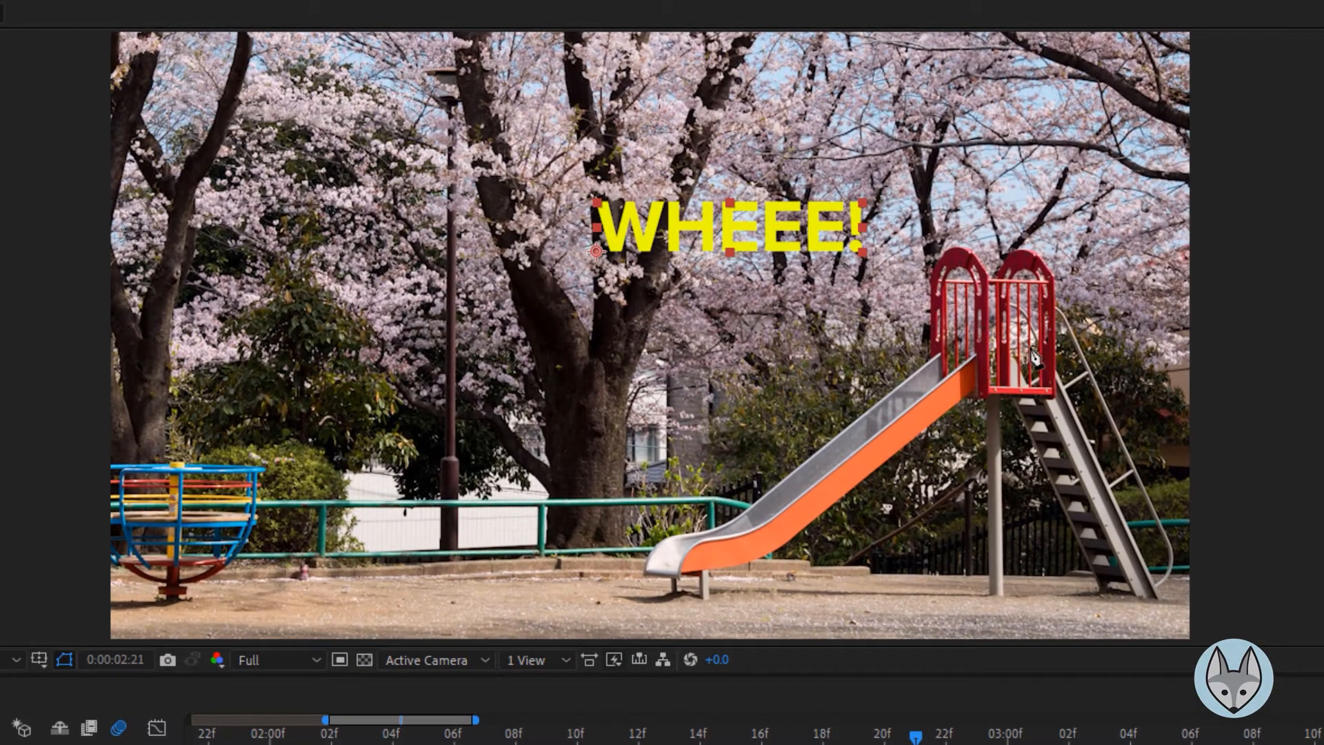
pyautogui.click(1159, 356)
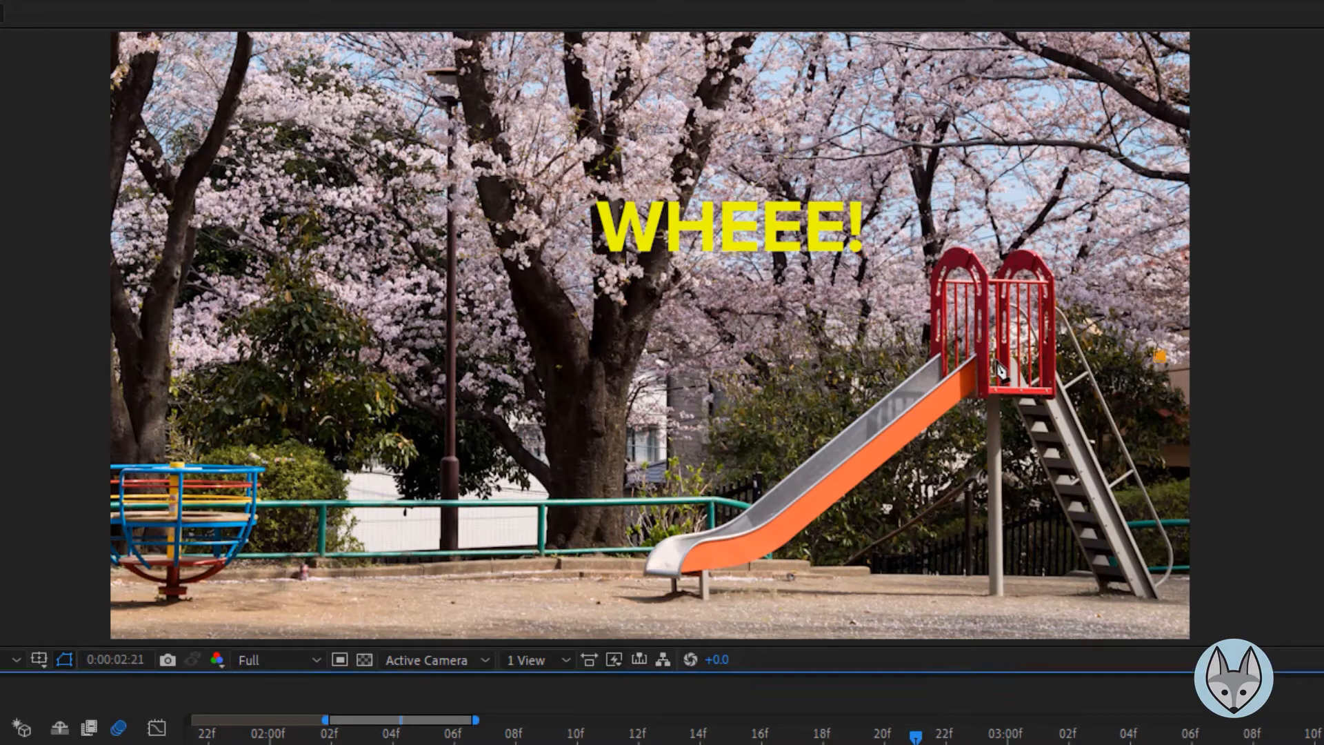
pyautogui.moveTo(988, 363); pyautogui.dragTo(972, 379)
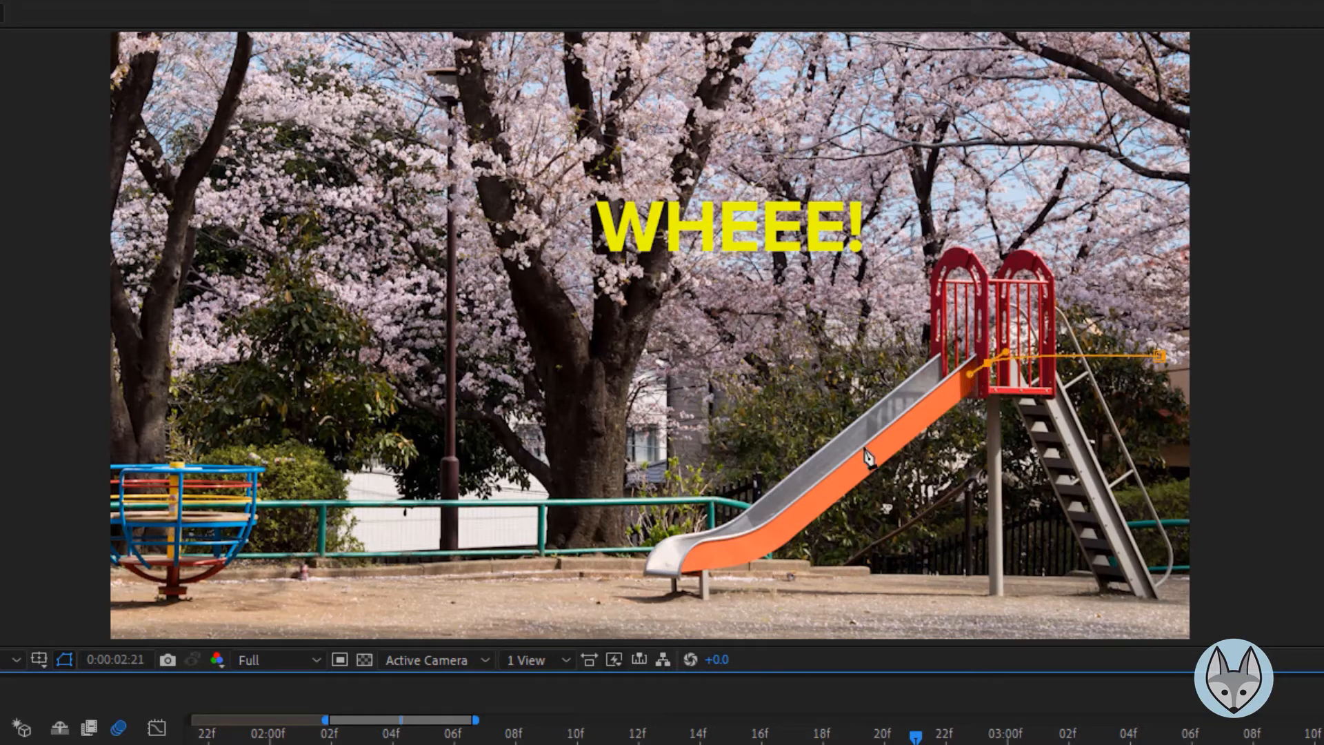
pyautogui.moveTo(772, 541); pyautogui.dragTo(759, 548)
pyautogui.click(295, 572)
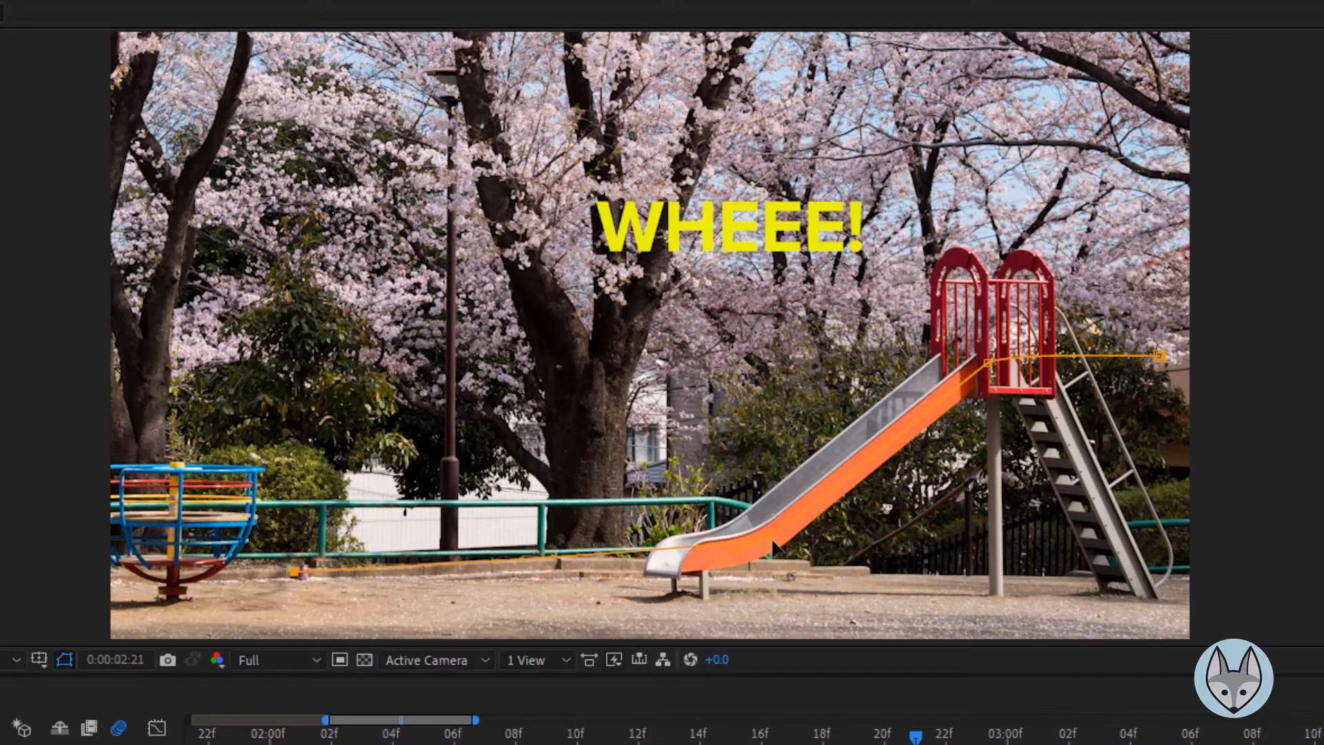
# Adjust the path's anchor points and handles so it follows the slide and ground closely
pyautogui.moveTo(739, 550)
pyautogui.mouseDown()
pyautogui.moveTo(753, 539)
pyautogui.moveTo(743, 550)
pyautogui.mouseUp()
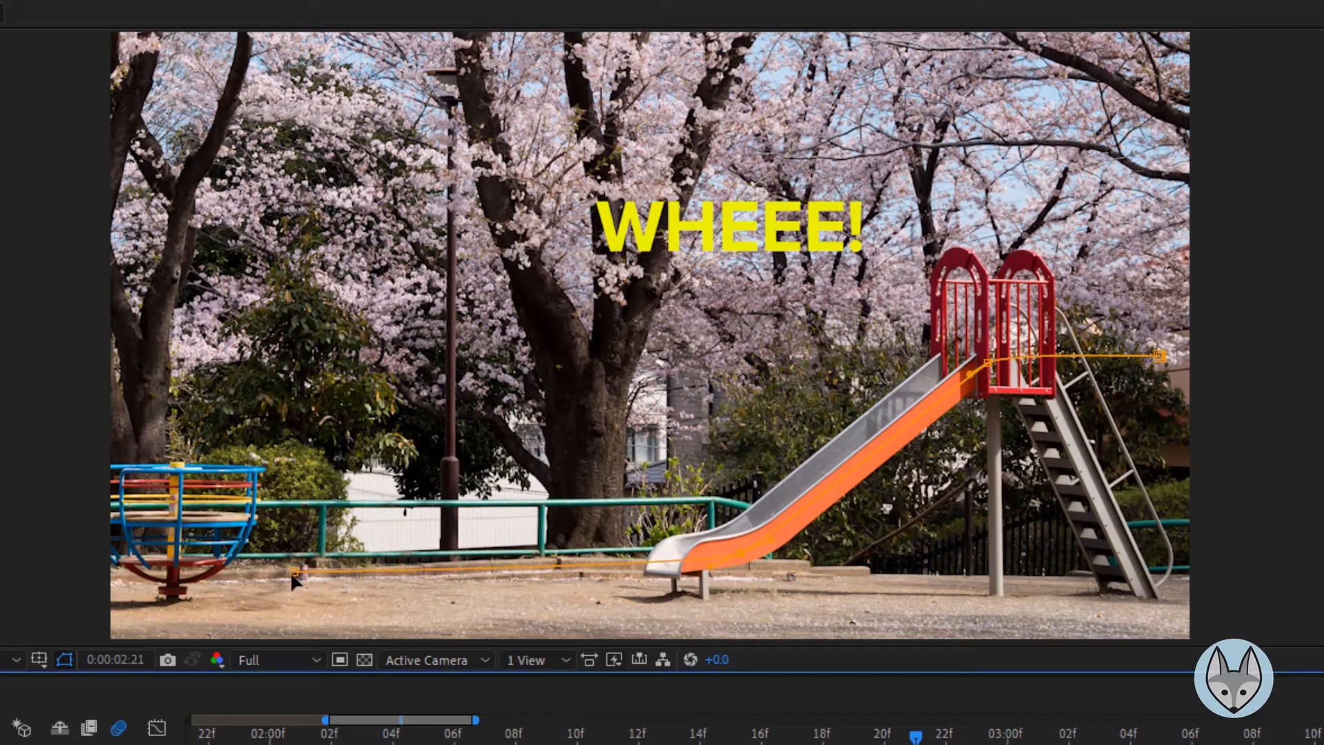
pyautogui.moveTo(293, 574); pyautogui.dragTo(289, 564)
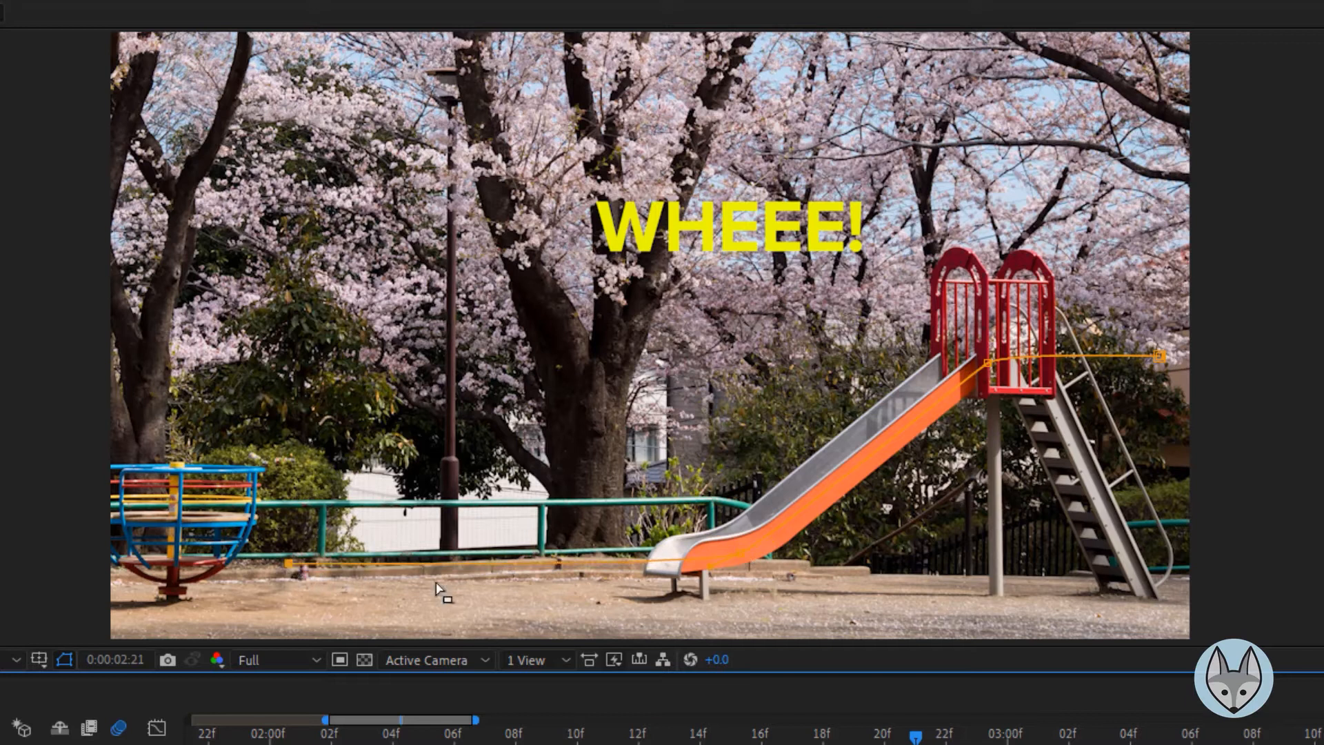
pyautogui.moveTo(991, 363); pyautogui.dragTo(994, 362)
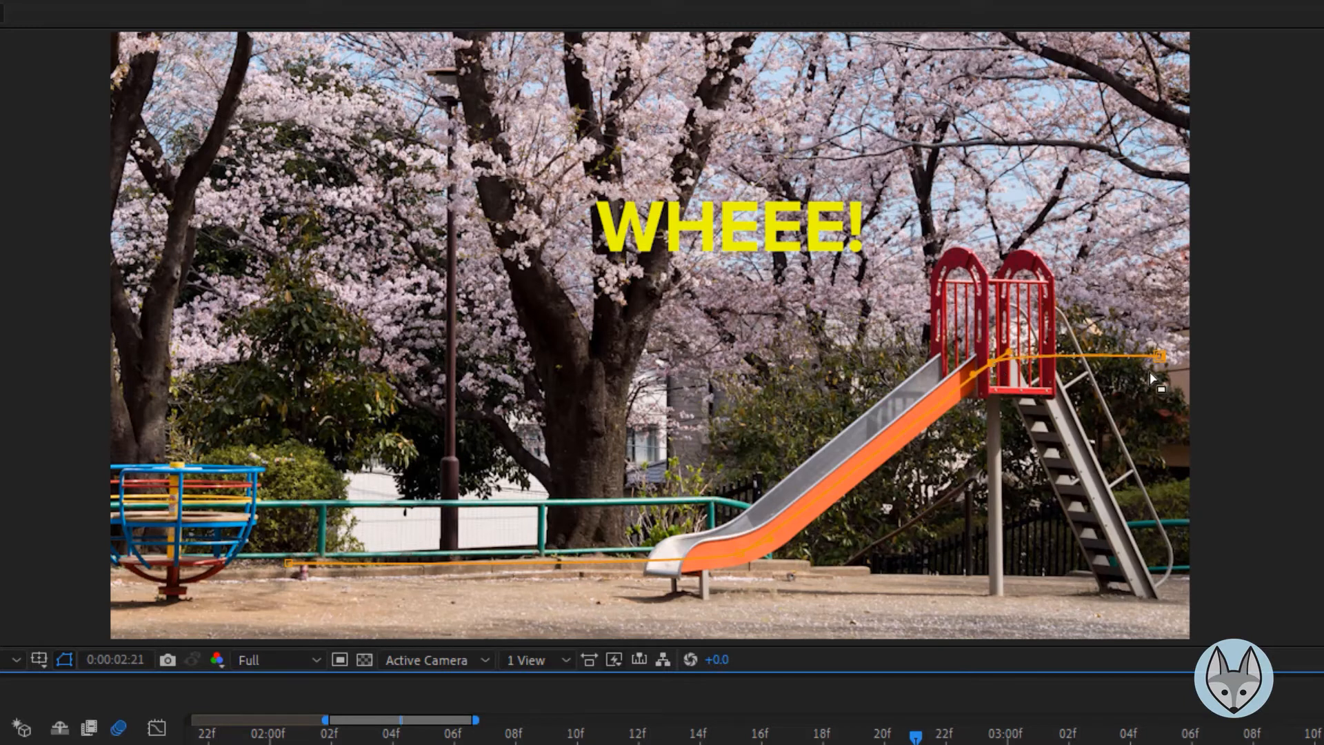
pyautogui.moveTo(1160, 356); pyautogui.dragTo(1168, 358)
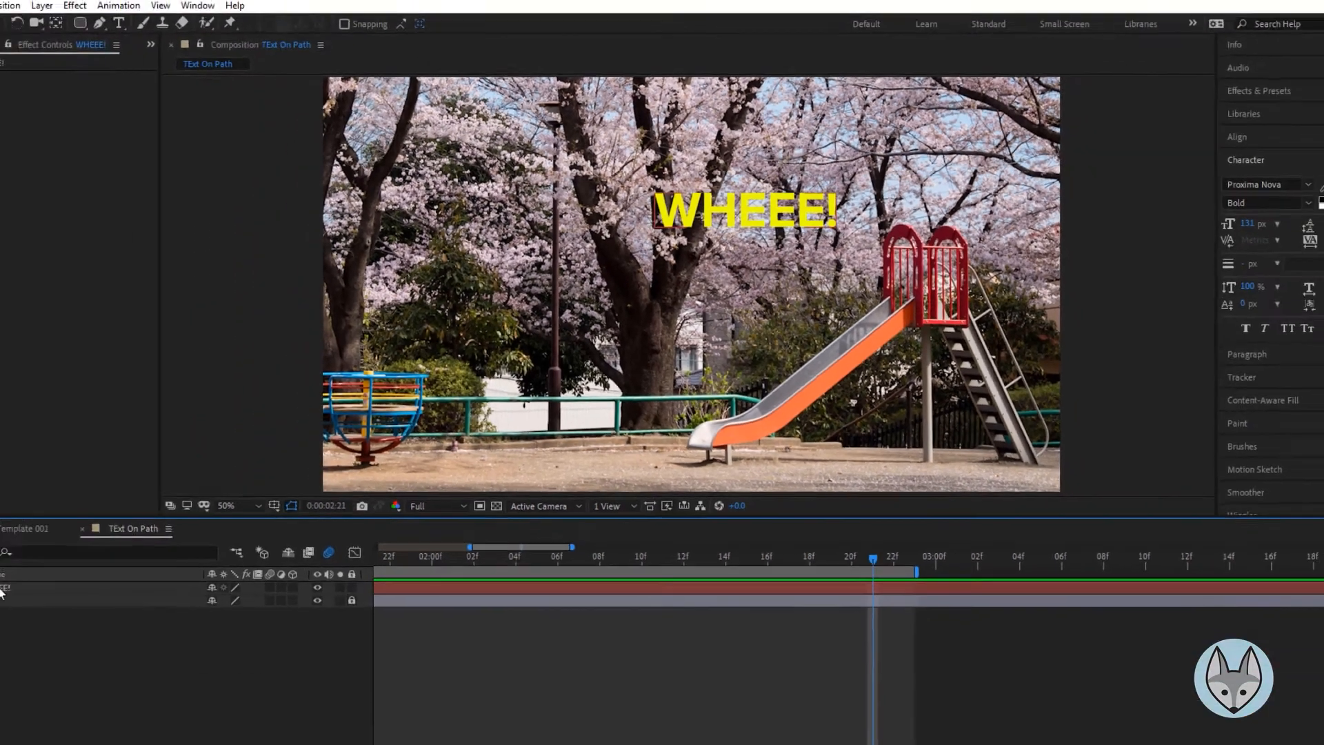
# Expand the text layer and rename its mask to "Motion Path"
pyautogui.click(12, 548)
pyautogui.click(8, 547)
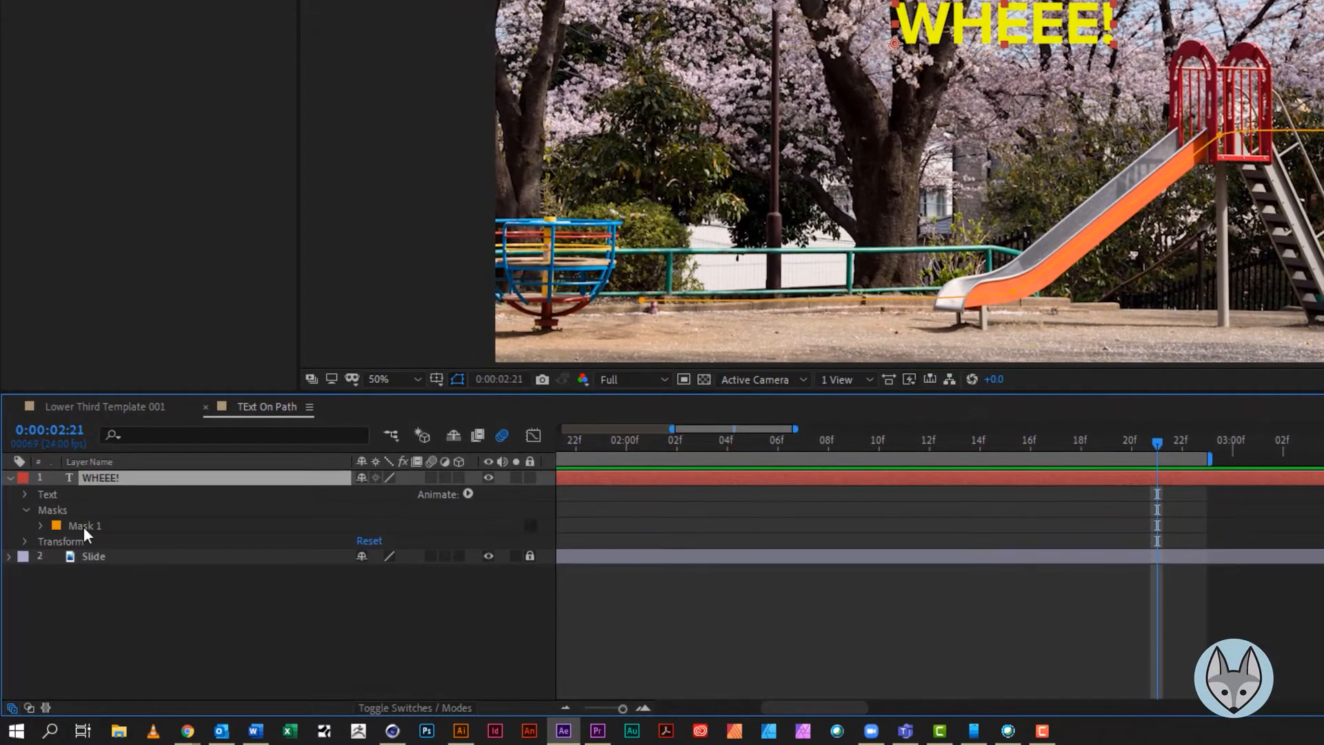
pyautogui.click(84, 527)
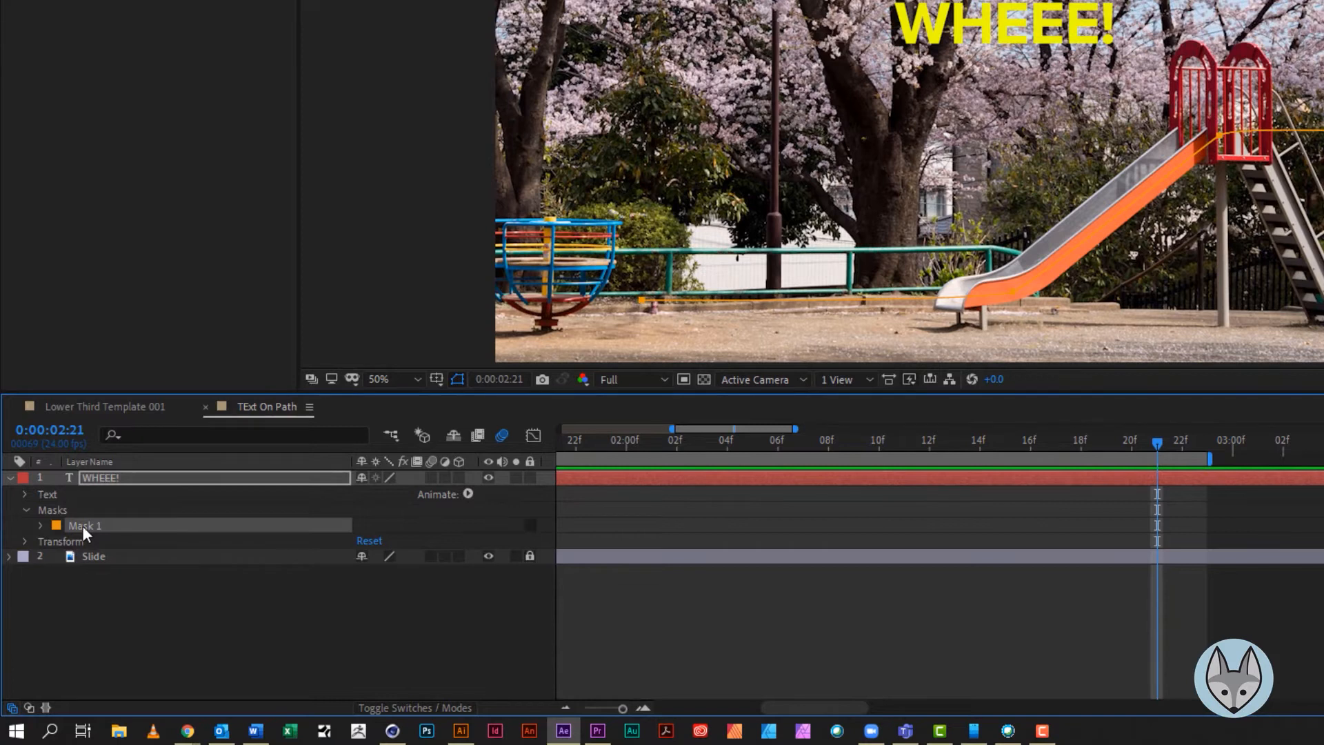
pyautogui.press('Return')
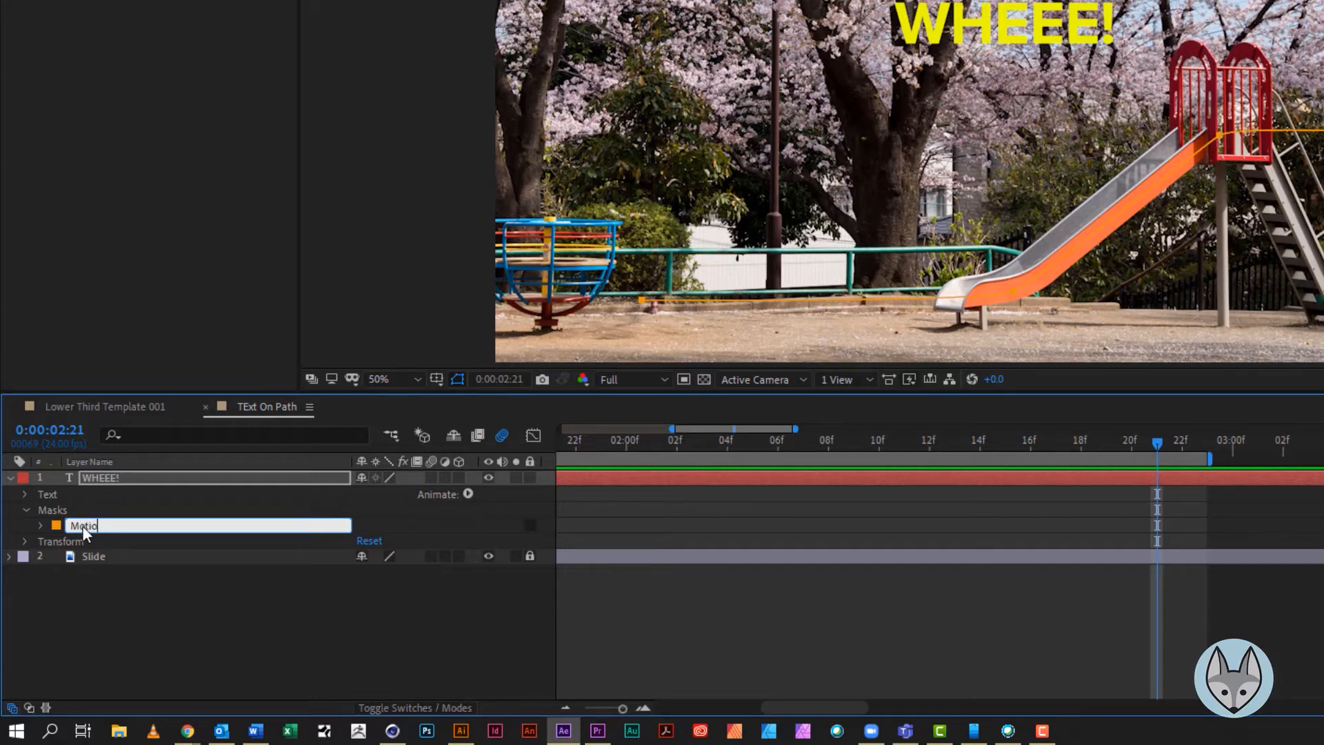
pyautogui.write('Motion Path')
pyautogui.press('Return')
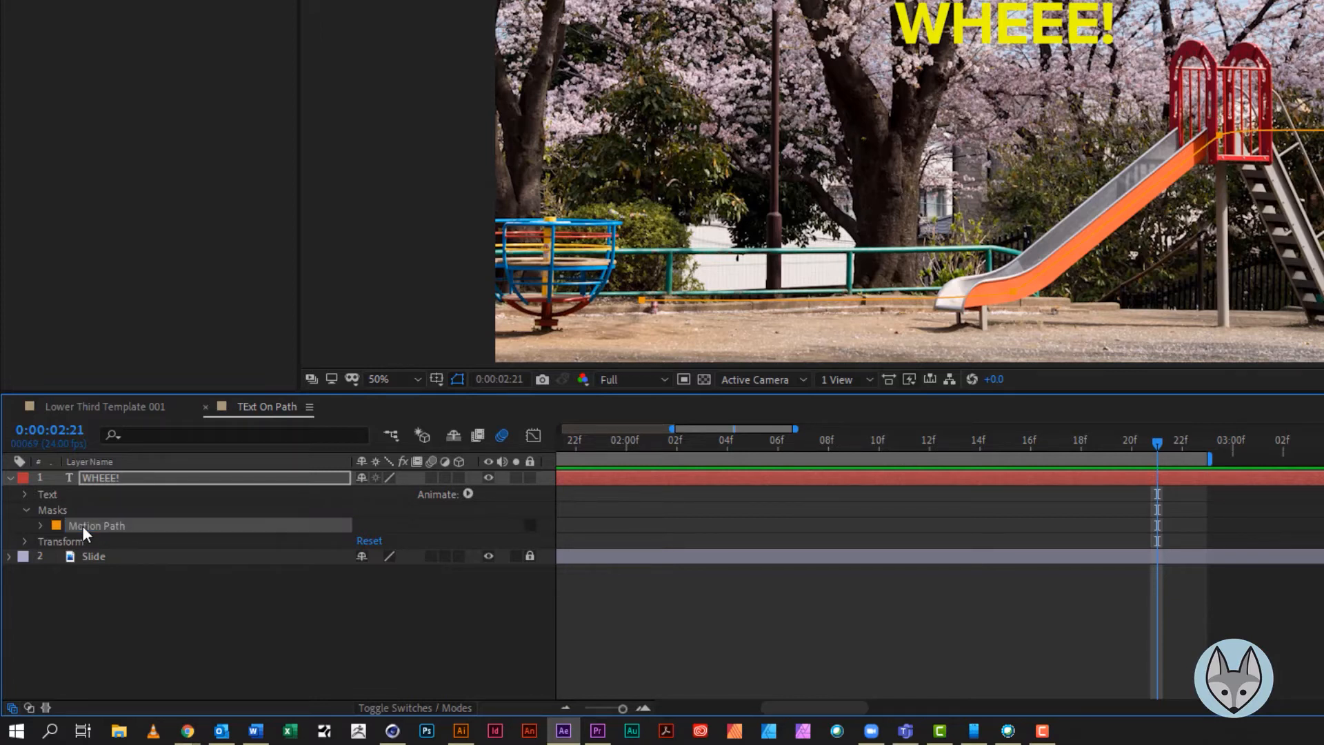
# Set the text's Path option to the Motion Path mask and turn on Reverse Path
pyautogui.click(25, 494)
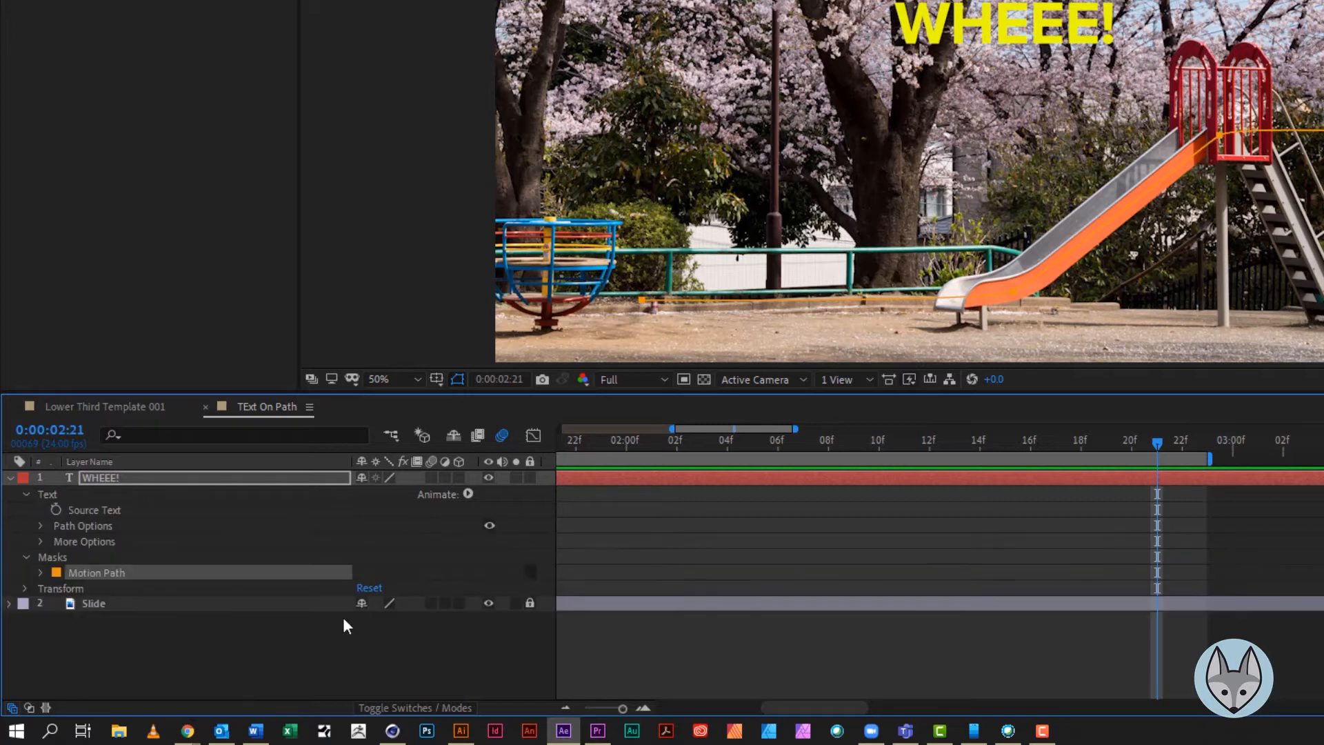
pyautogui.click(40, 526)
pyautogui.click(417, 541)
pyautogui.click(419, 592)
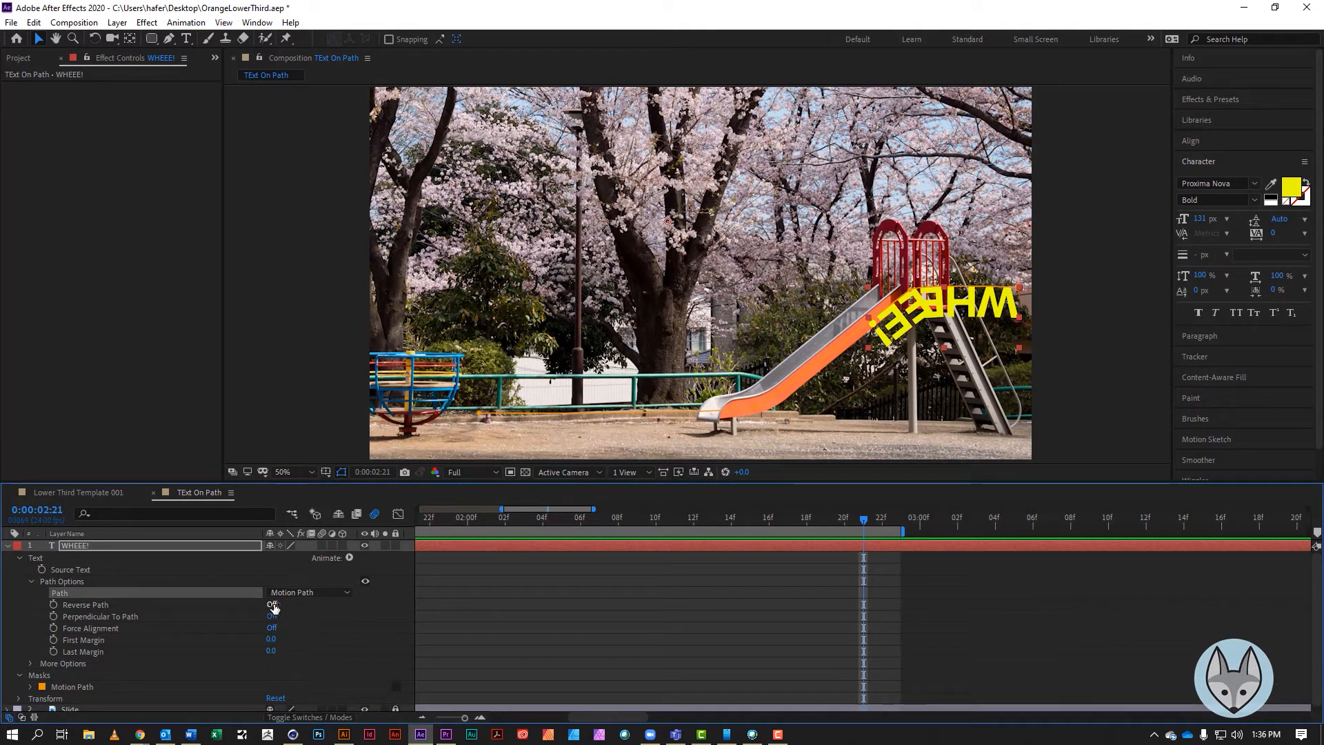
pyautogui.click(273, 604)
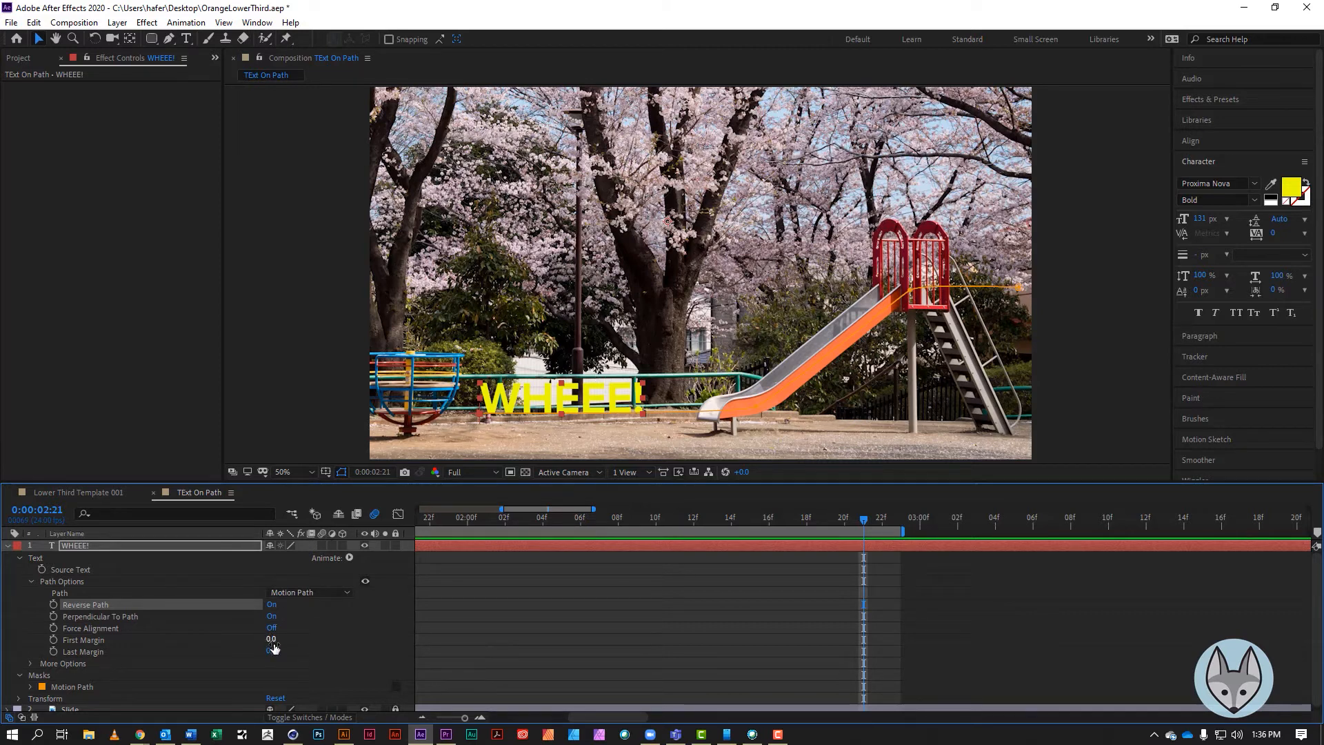
# Set First Margin to 1364 and add a First Margin keyframe at the start of the timeline
pyautogui.moveTo(272, 639); pyautogui.dragTo(1243, 640)
pyautogui.moveTo(865, 519); pyautogui.dragTo(788, 522)
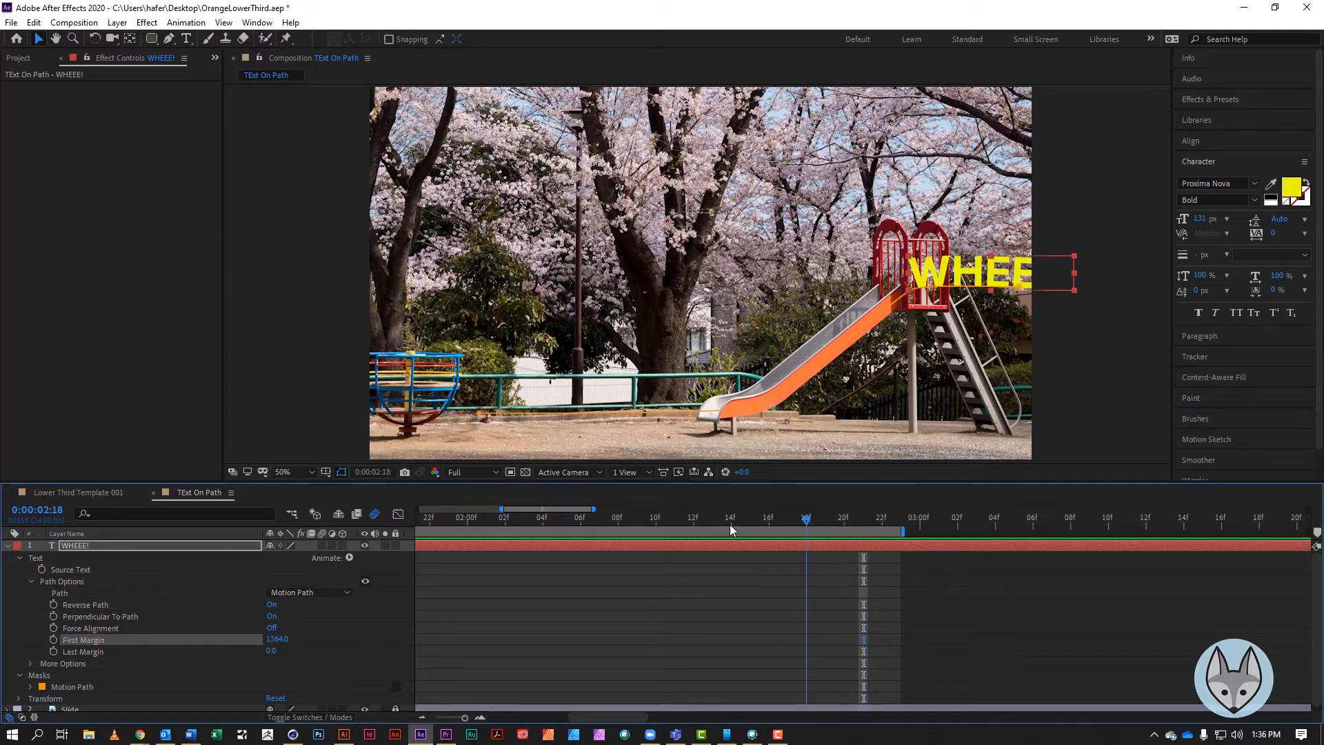
pyautogui.press('Home')
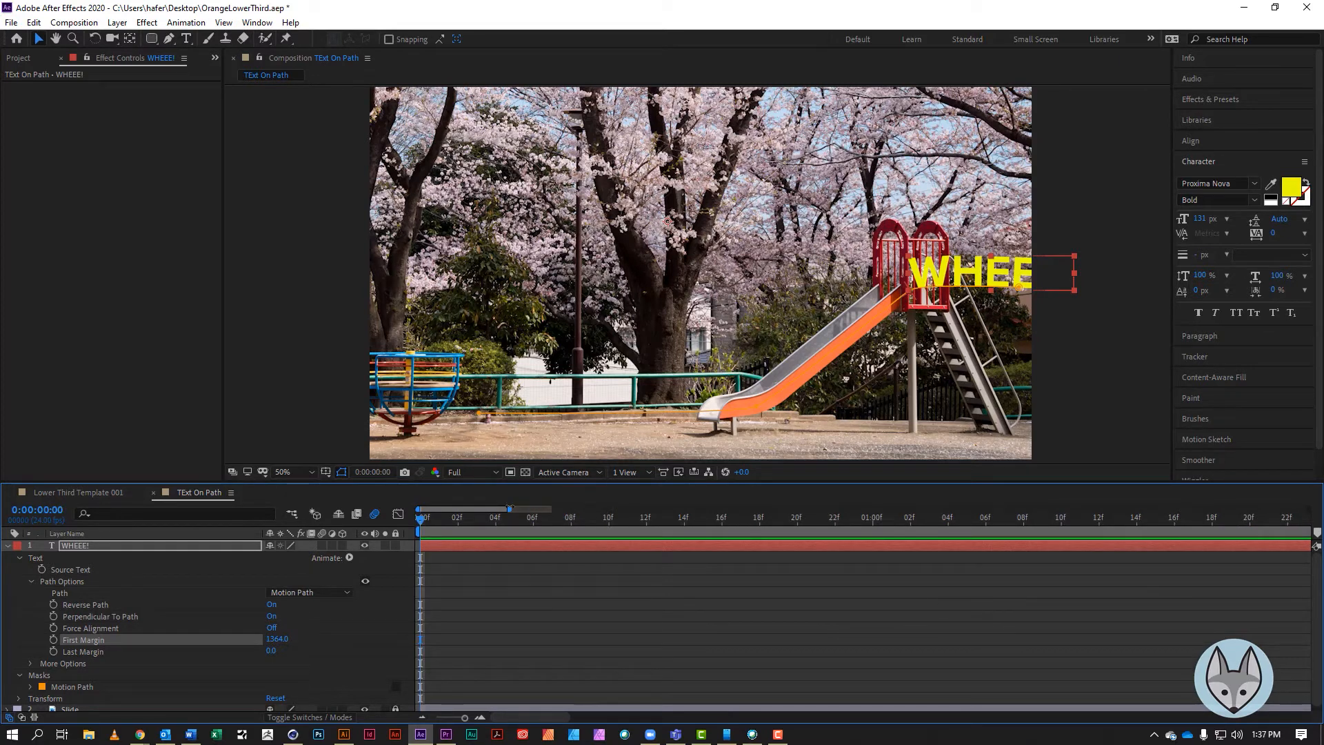
pyautogui.moveTo(509, 510)
pyautogui.mouseDown()
pyautogui.moveTo(592, 512)
pyautogui.moveTo(486, 514)
pyautogui.moveTo(519, 514)
pyautogui.moveTo(503, 519)
pyautogui.mouseUp()
pyautogui.moveTo(465, 718); pyautogui.dragTo(446, 726)
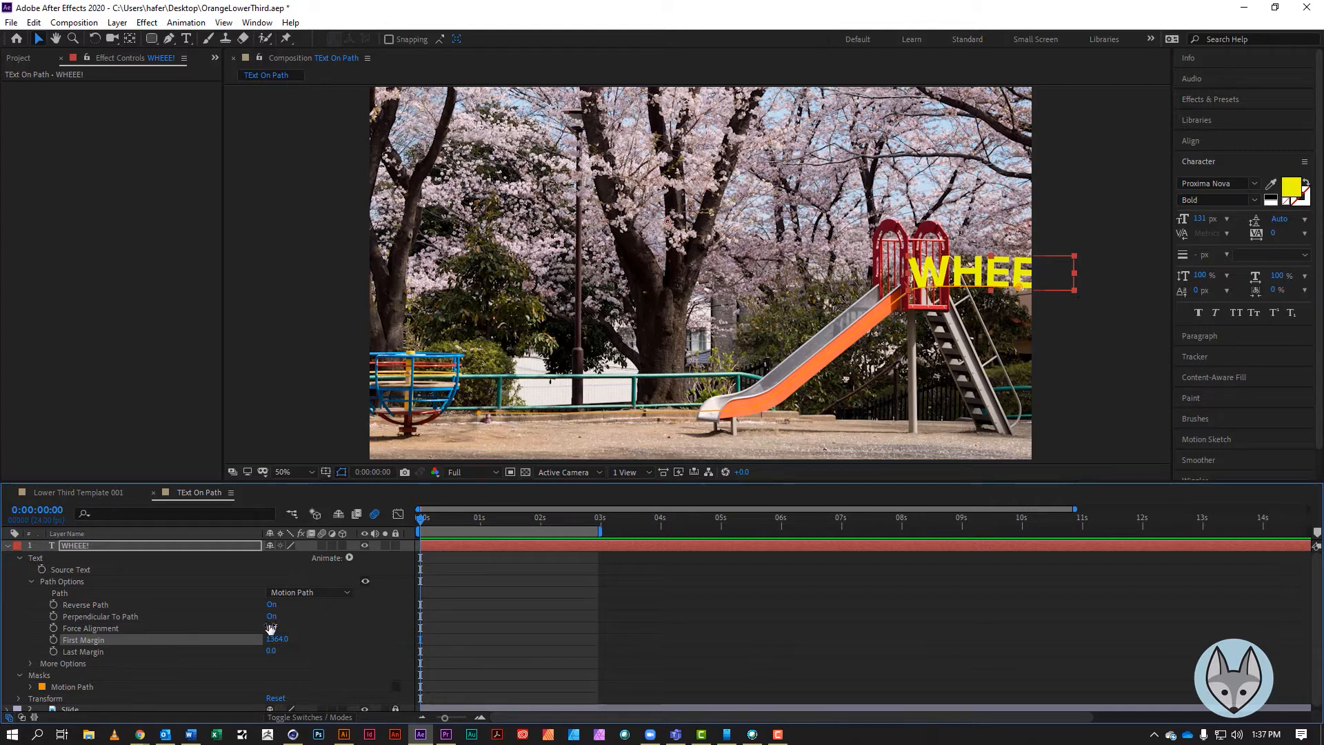
pyautogui.click(54, 641)
# At 0:00:01:11, set First Margin to 0 to add the ending keyframe
pyautogui.moveTo(423, 522); pyautogui.dragTo(508, 545)
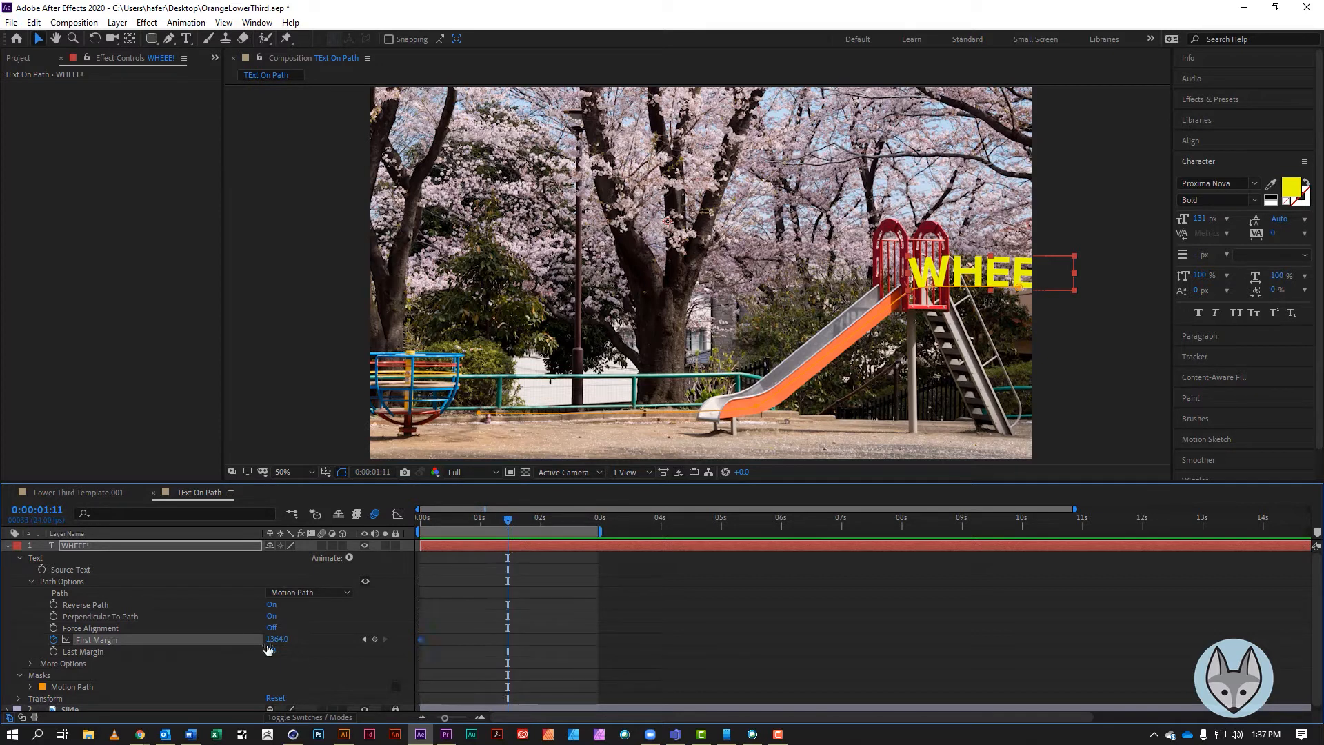
pyautogui.click(277, 639)
pyautogui.write('0')
pyautogui.press('Return')
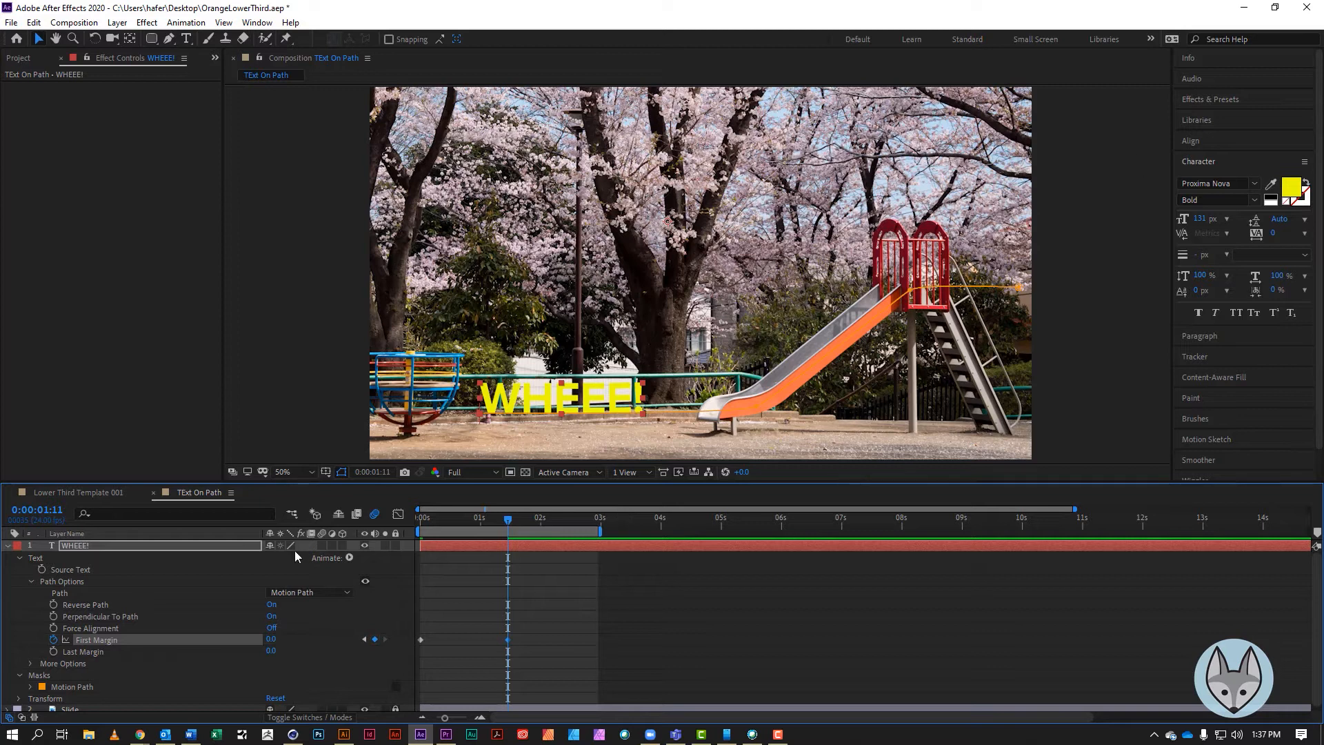
# Change the text fill colour to red C20000
pyautogui.doubleClick(74, 546)
pyautogui.click(1299, 191)
pyautogui.click(889, 210)
pyautogui.moveTo(891, 210); pyautogui.dragTo(1025, 226)
pyautogui.moveTo(1023, 265); pyautogui.dragTo(1031, 236)
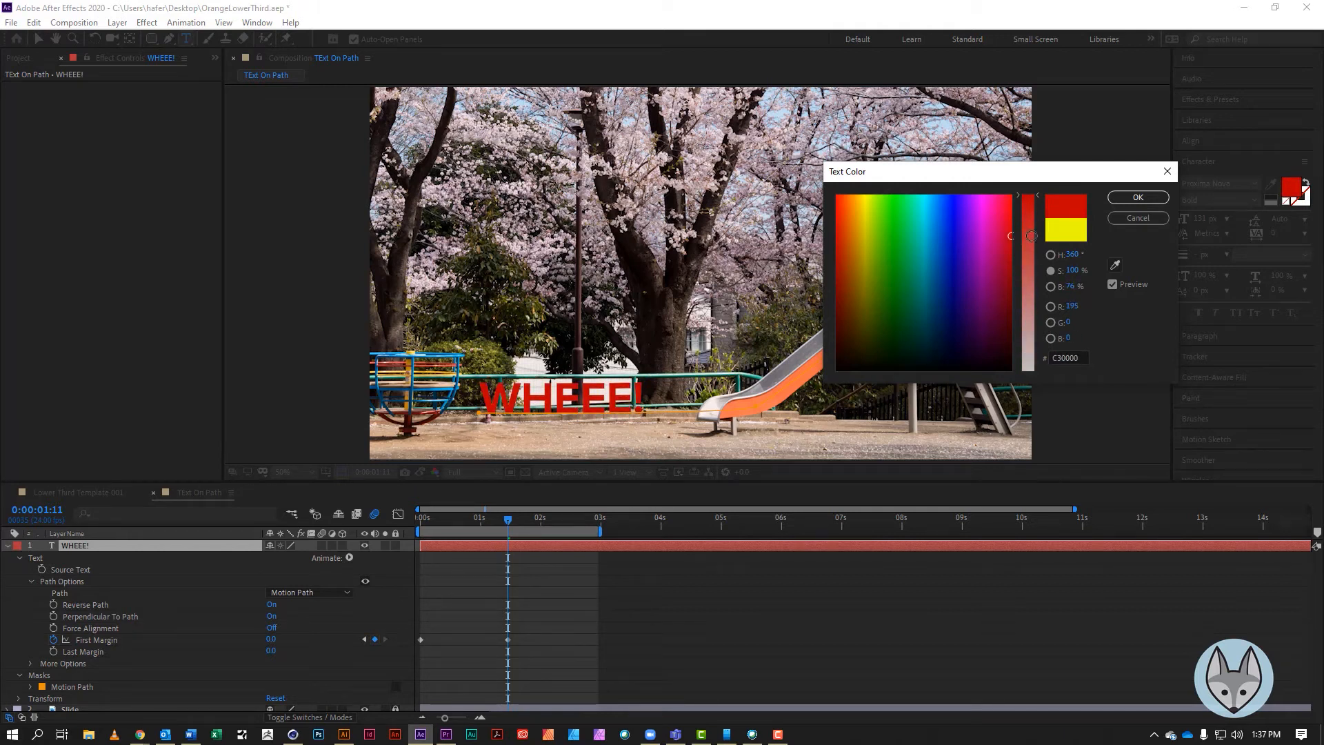
pyautogui.click(1139, 198)
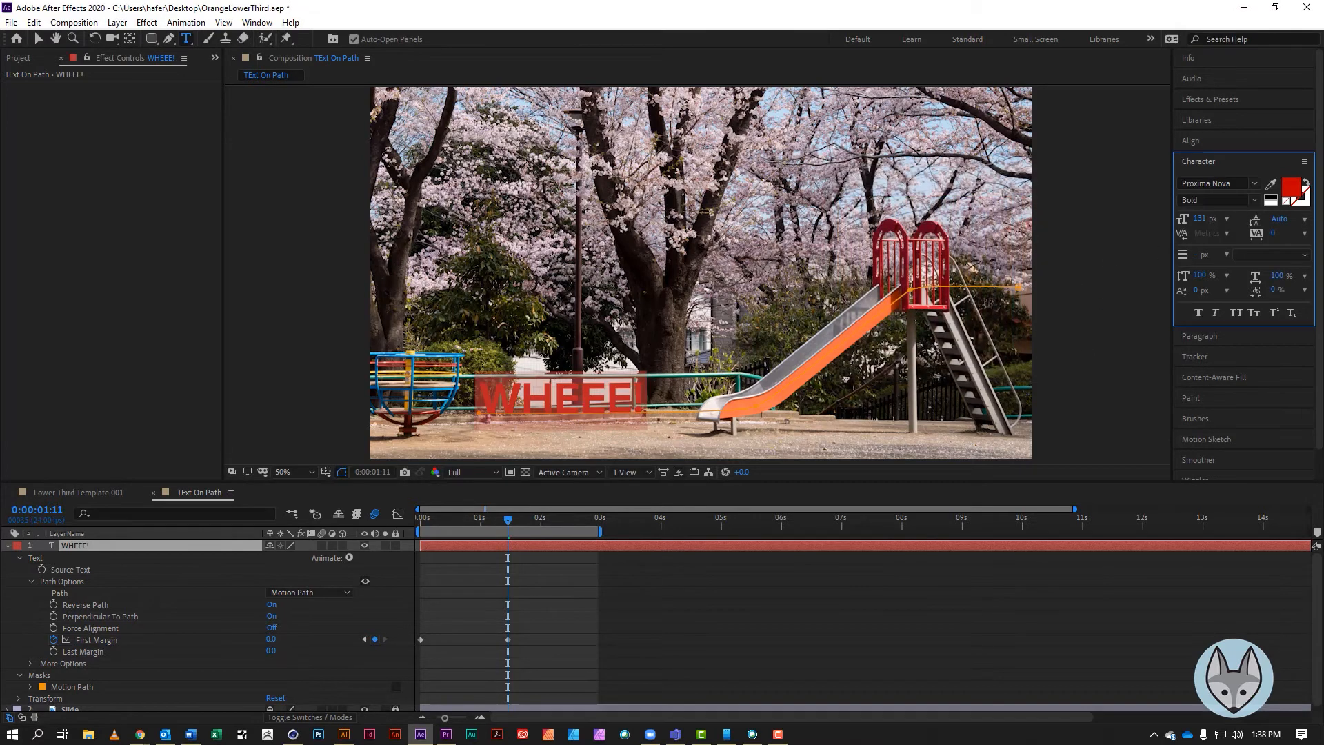
pyautogui.click(688, 578)
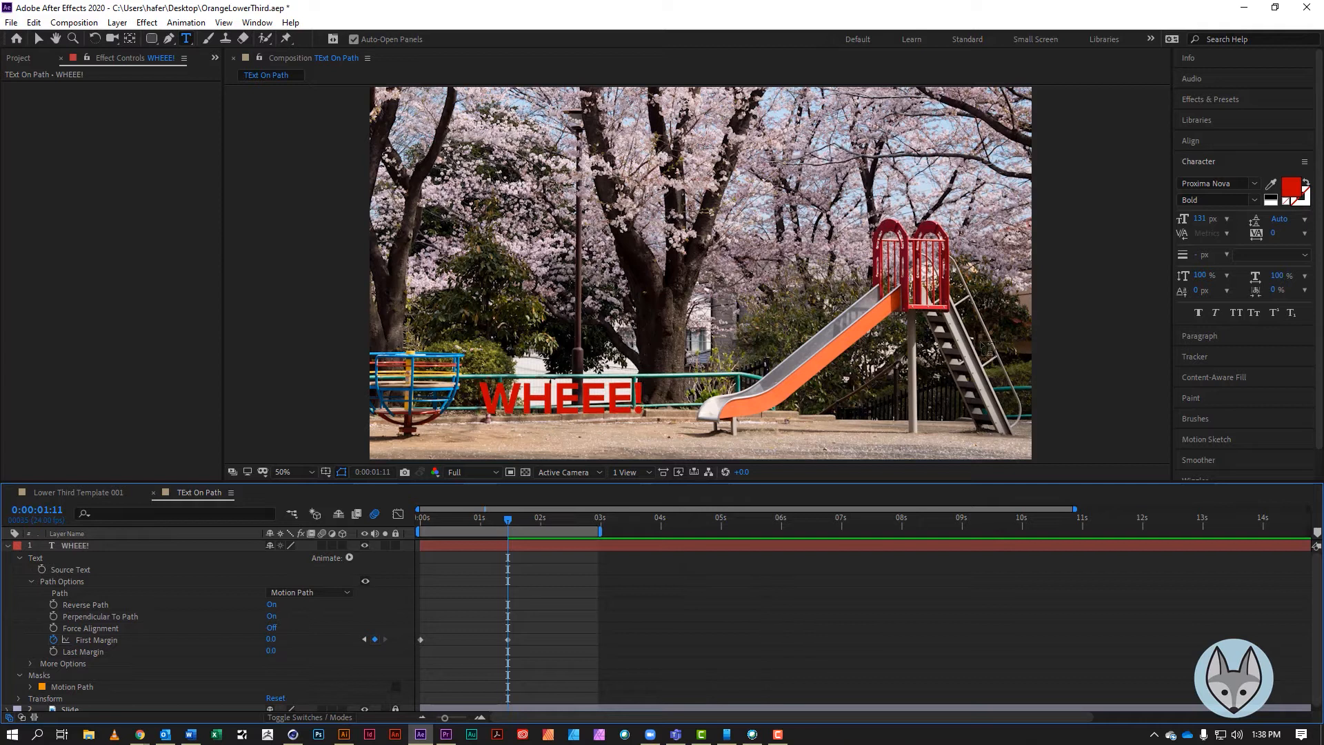
# At the start of the timeline, draw a closed Pen mask on the text layer around the slide's top and the area to its right
pyautogui.moveTo(509, 526); pyautogui.dragTo(394, 519)
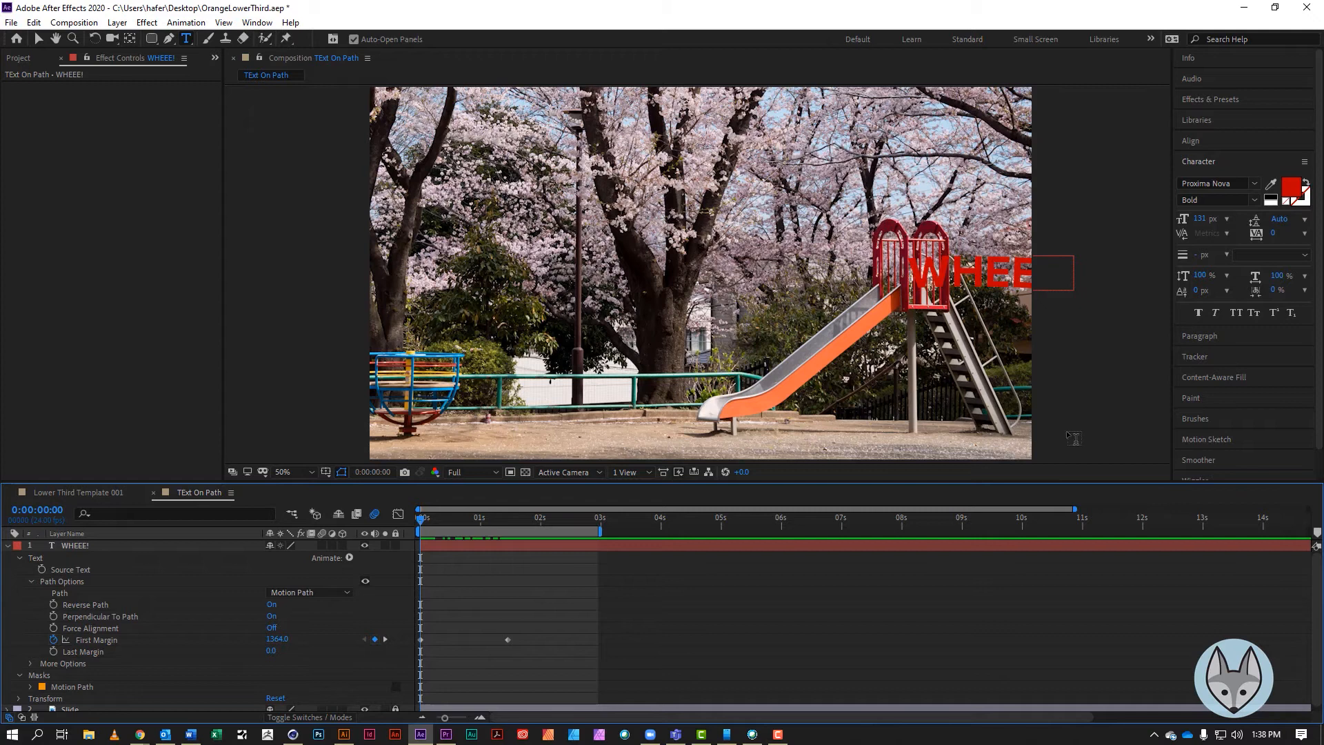
pyautogui.click(86, 548)
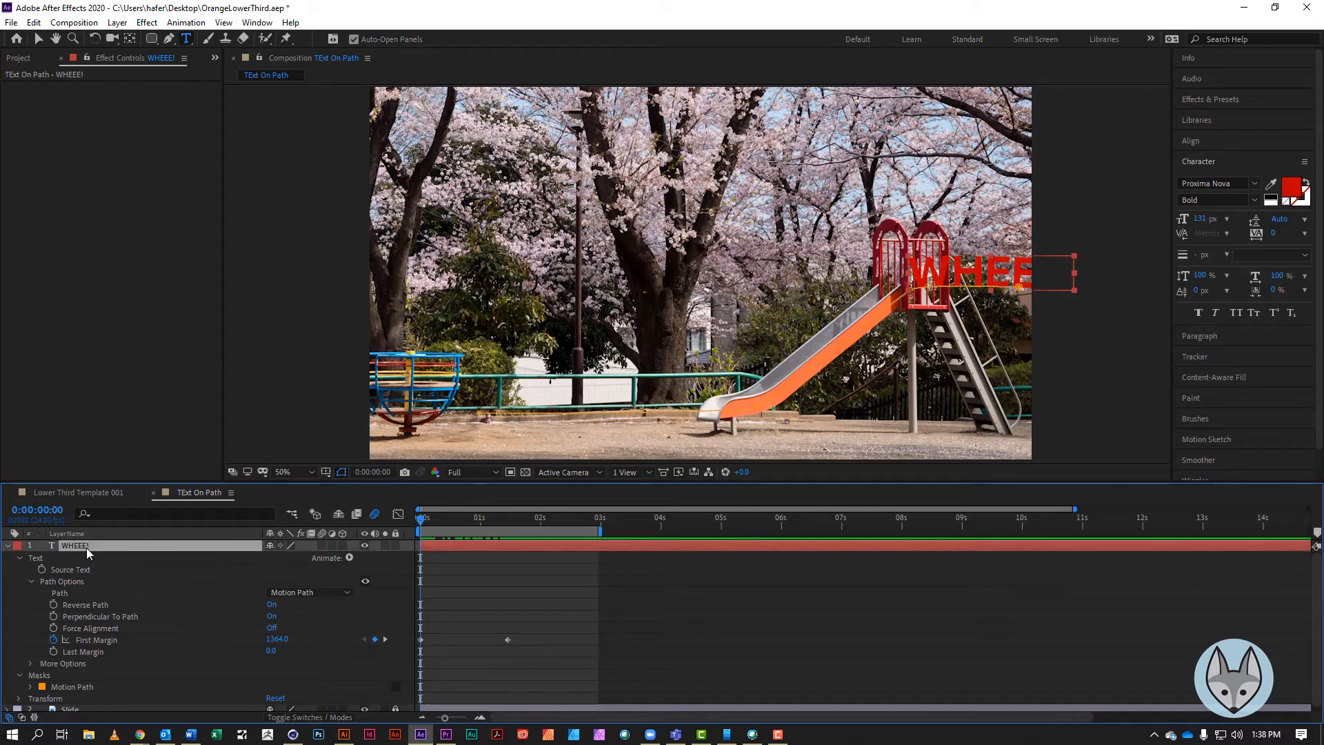
pyautogui.click(19, 559)
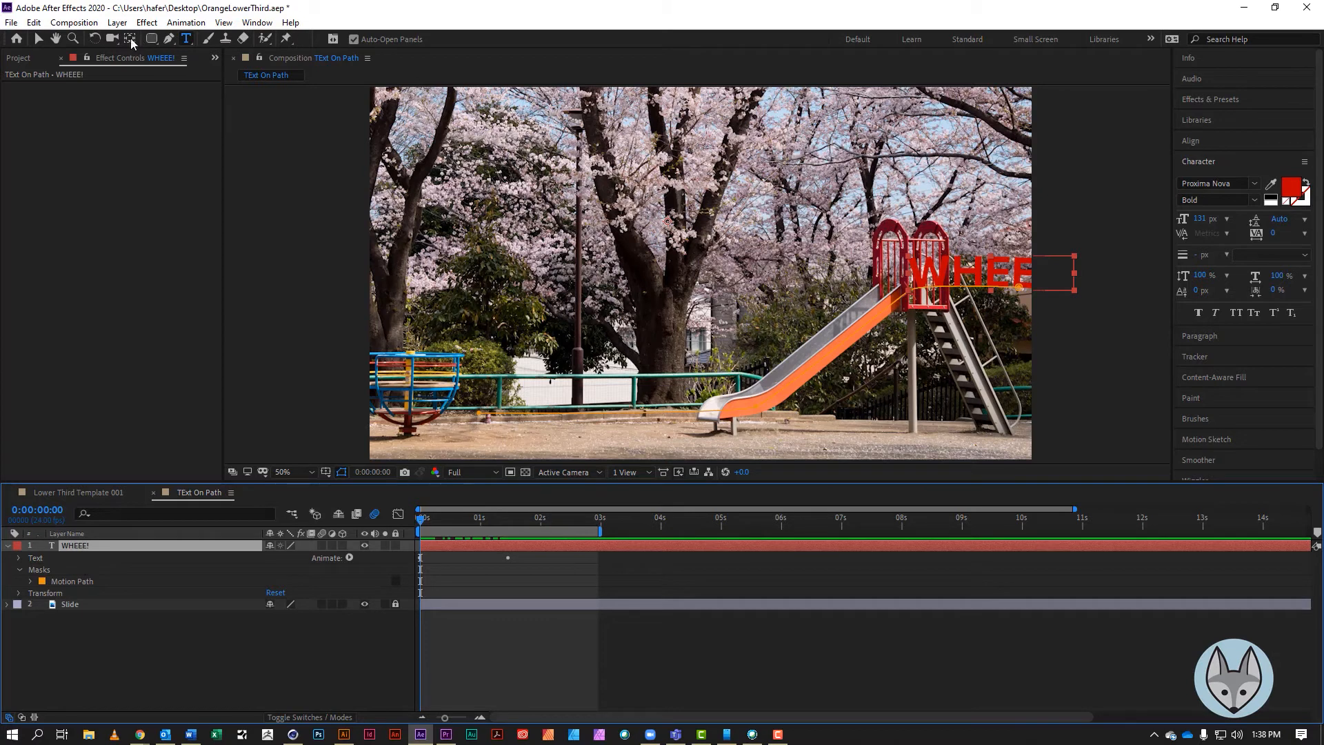
pyautogui.click(169, 39)
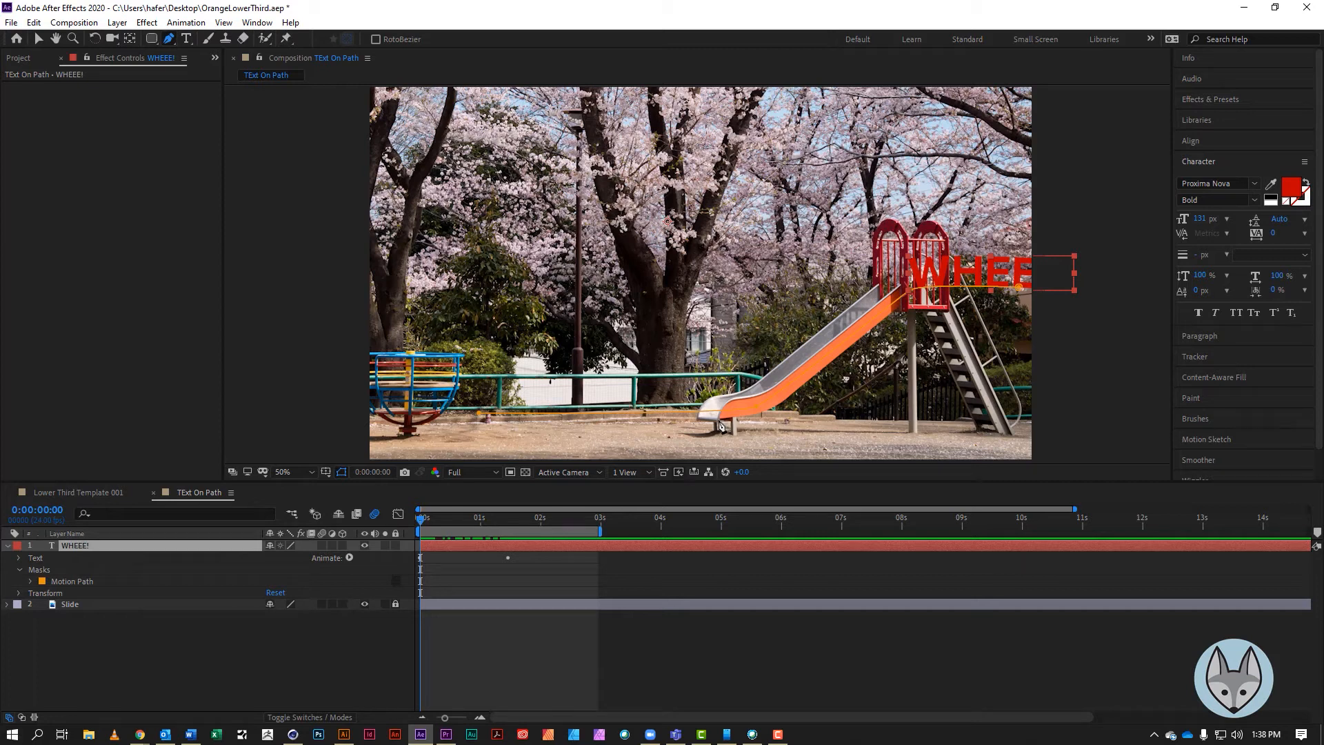
pyautogui.click(718, 420)
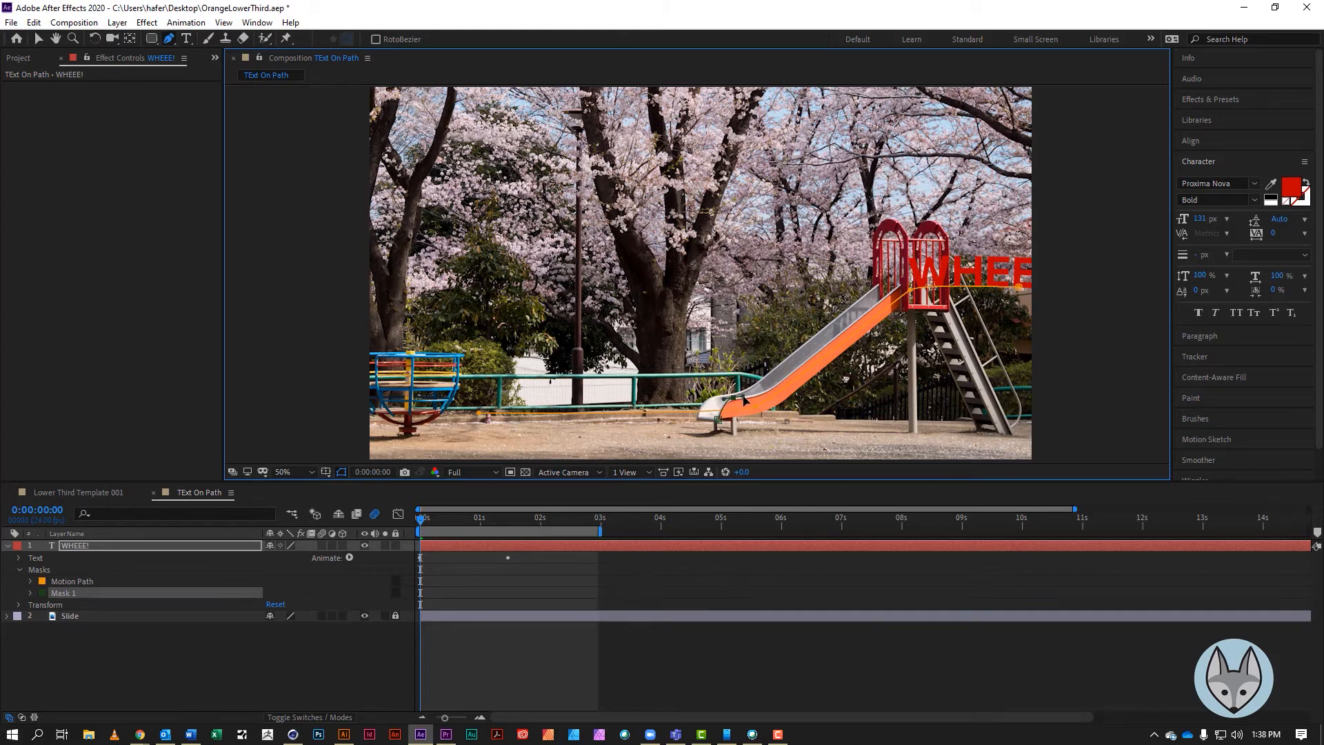
pyautogui.click(771, 388)
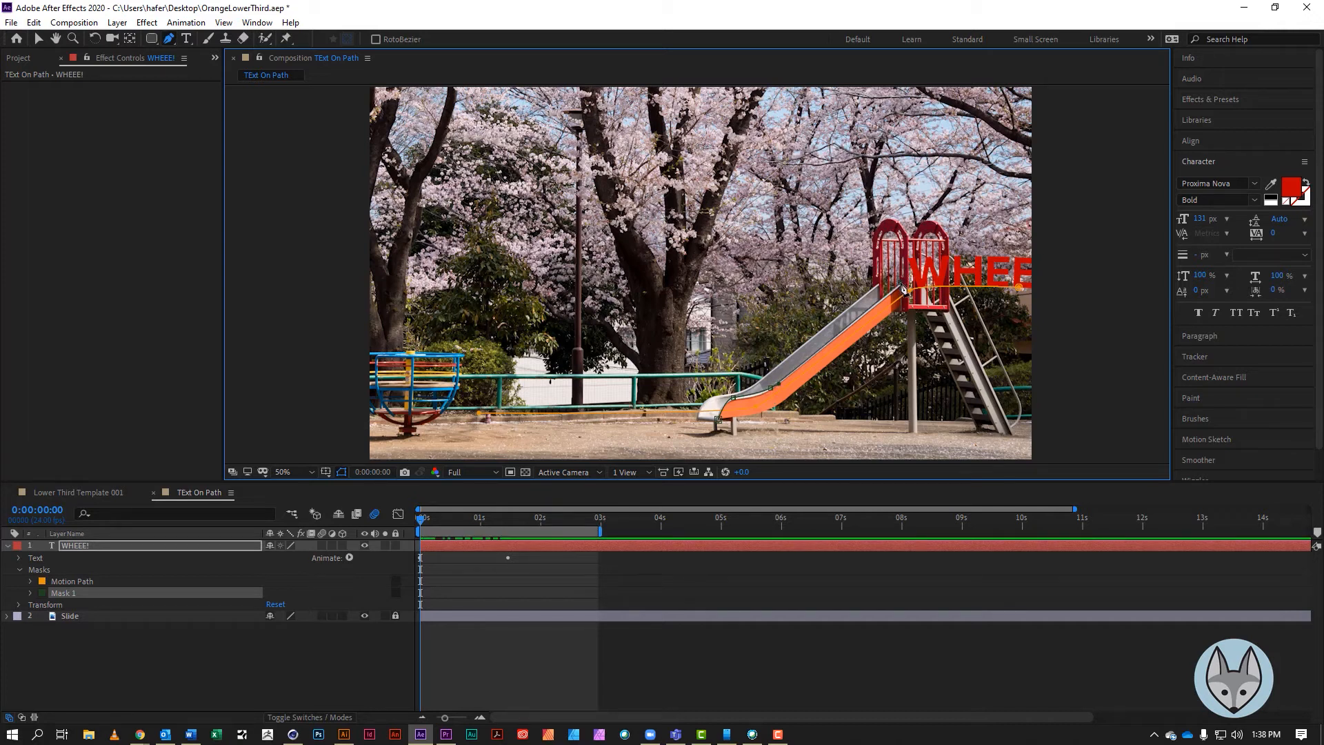
pyautogui.click(901, 220)
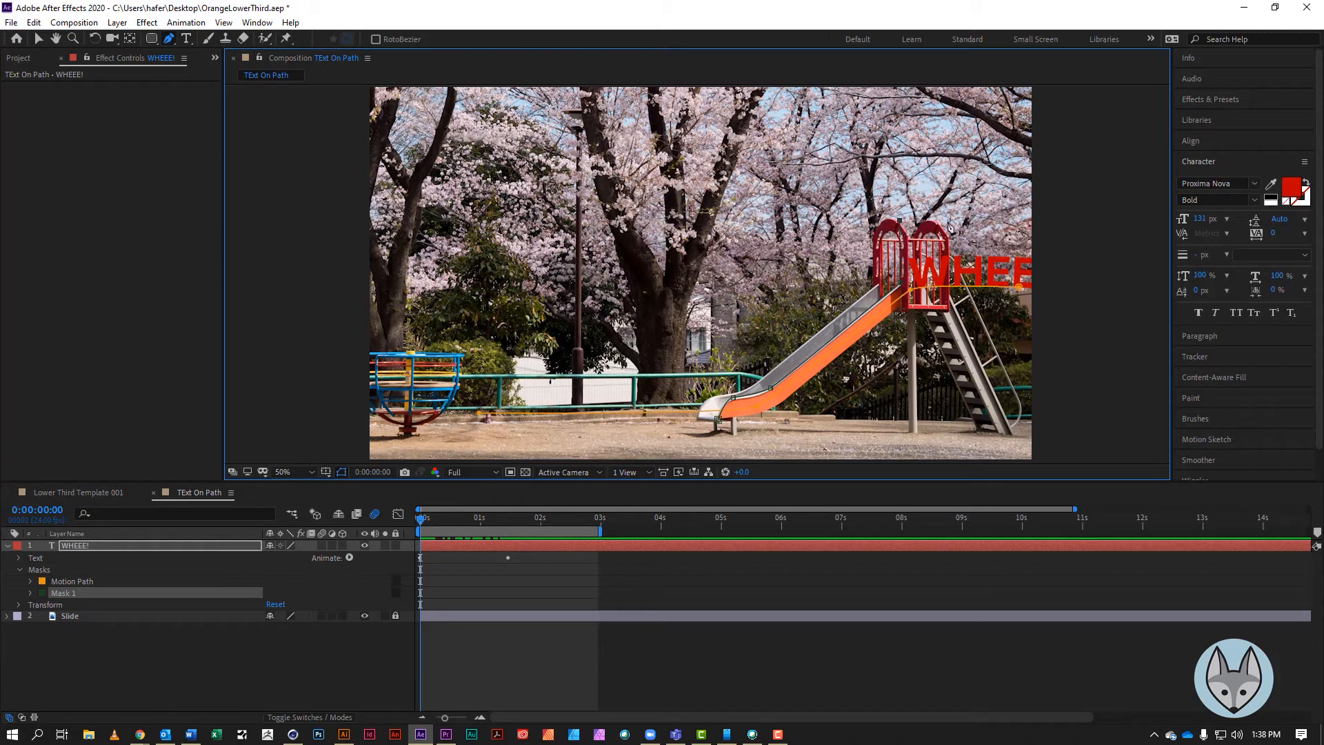
pyautogui.click(1044, 224)
pyautogui.click(1061, 414)
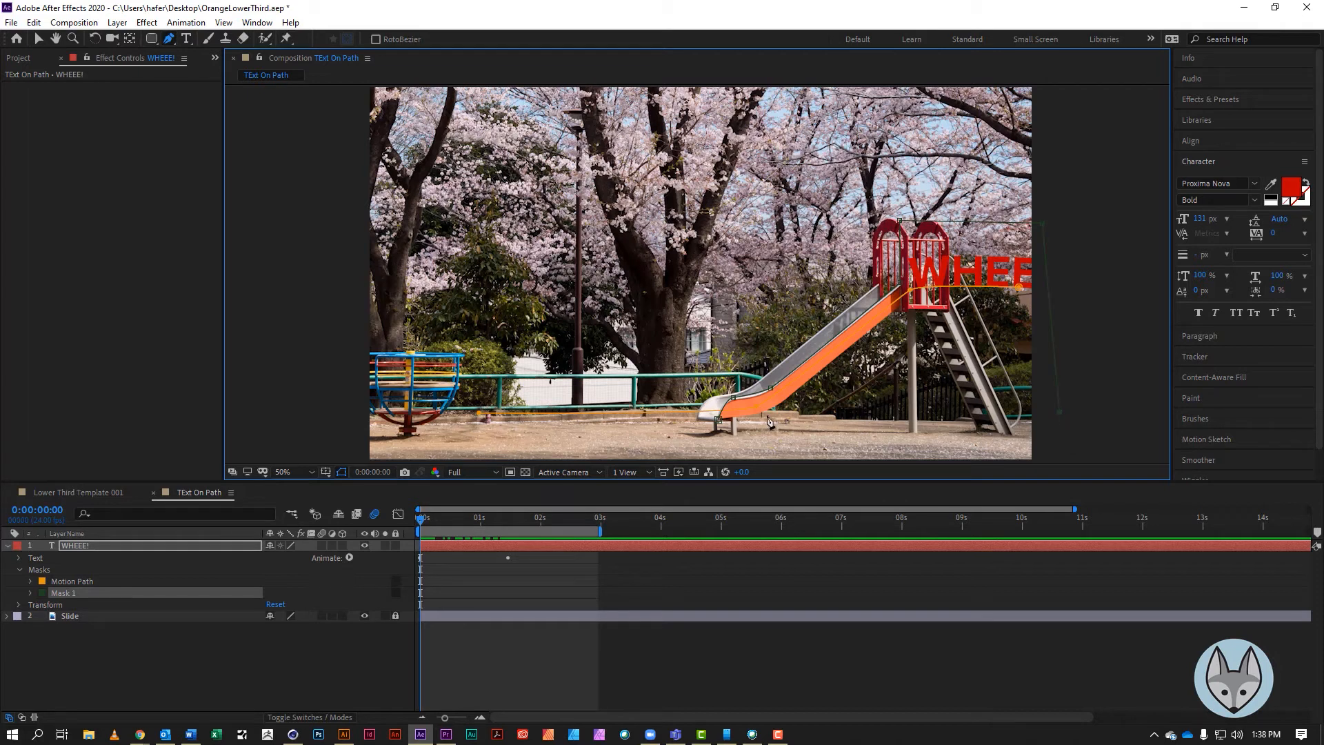
pyautogui.click(719, 419)
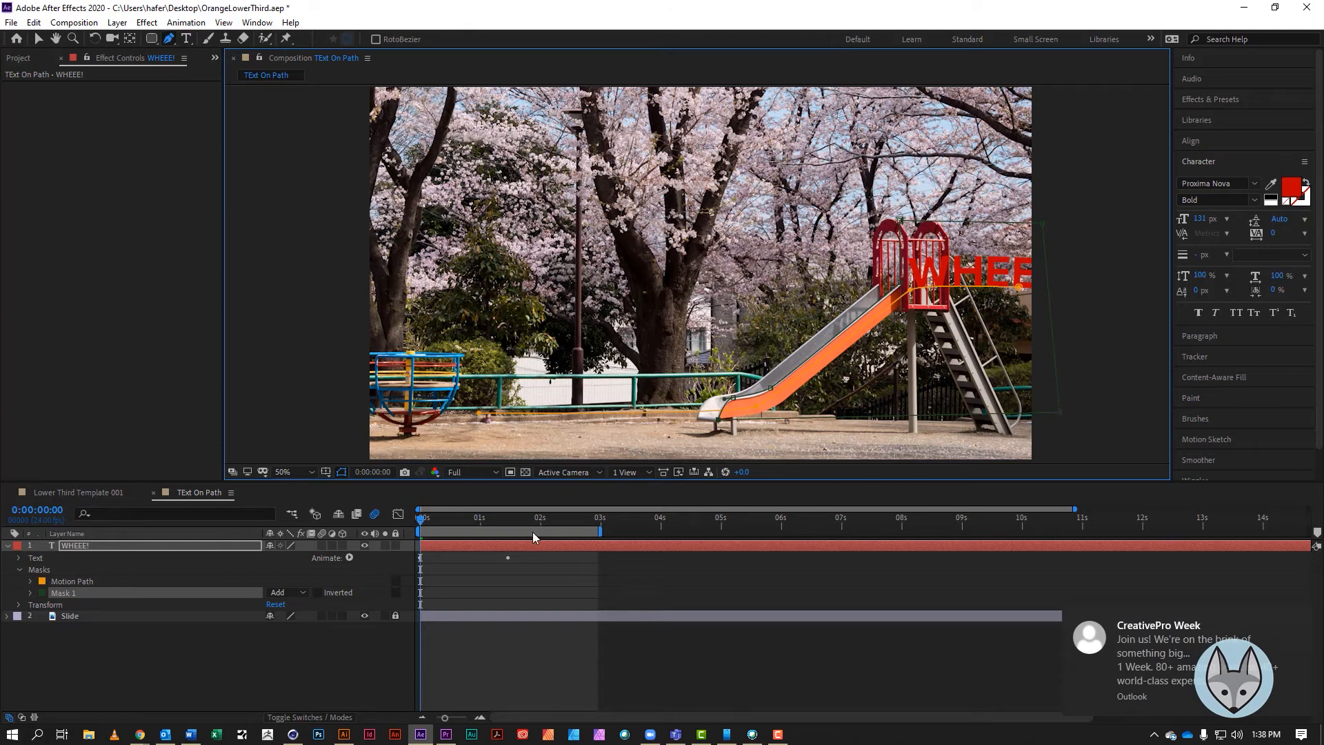
pyautogui.moveTo(420, 525); pyautogui.dragTo(451, 525)
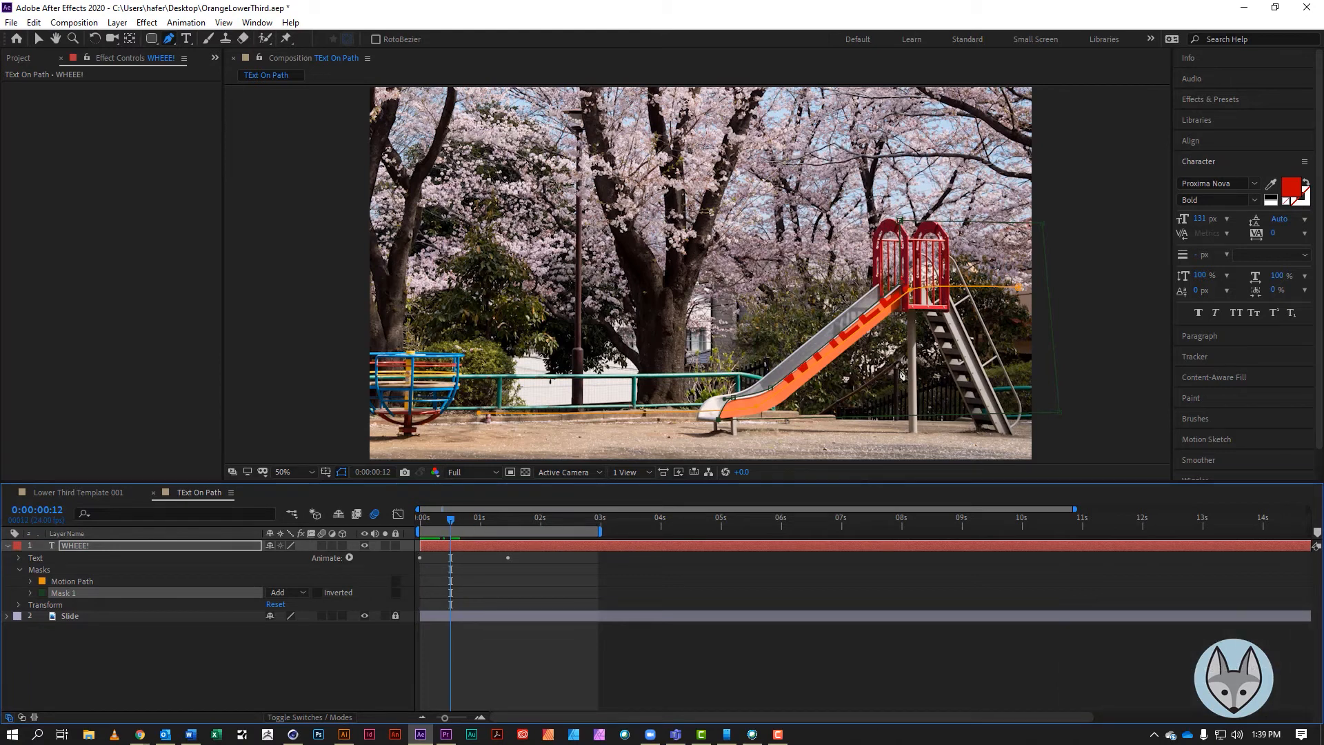
# Expand Mask 1 on the text layer and set its mask mode to Subtract
pyautogui.click(30, 593)
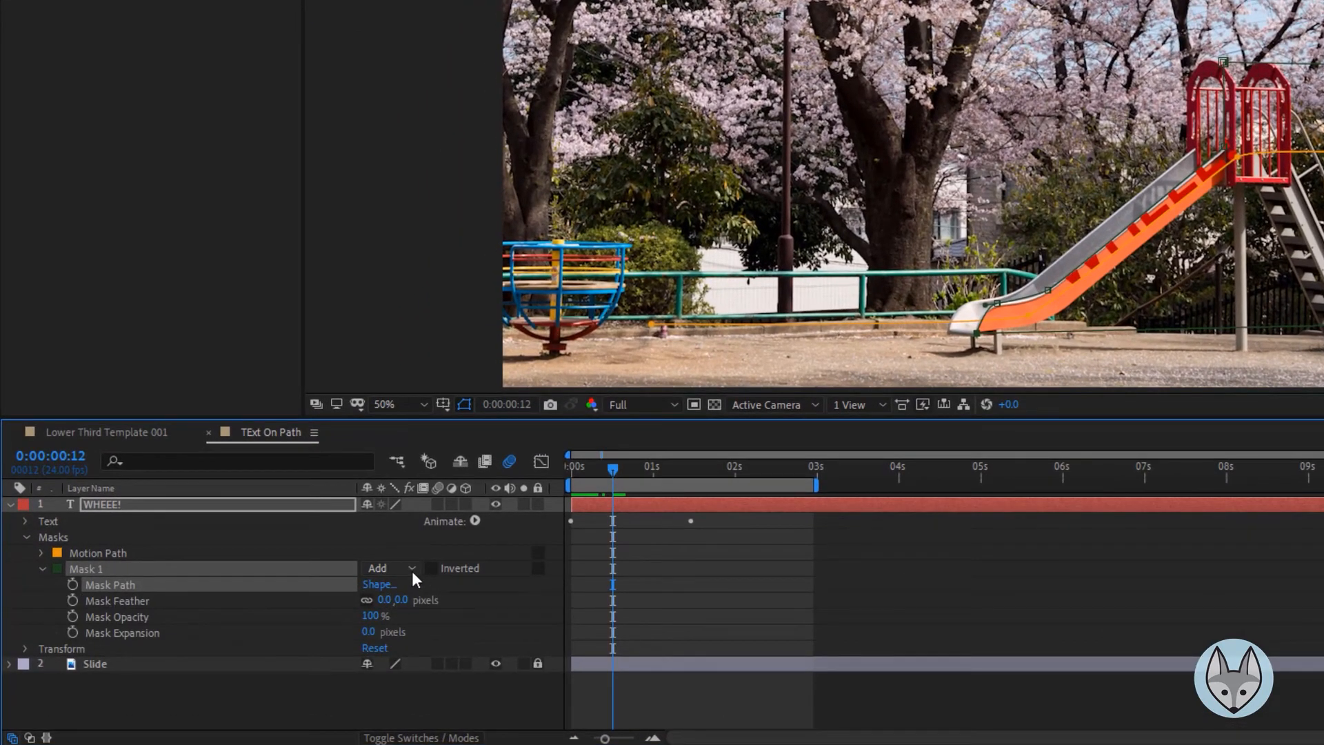
pyautogui.click(412, 568)
pyautogui.click(403, 635)
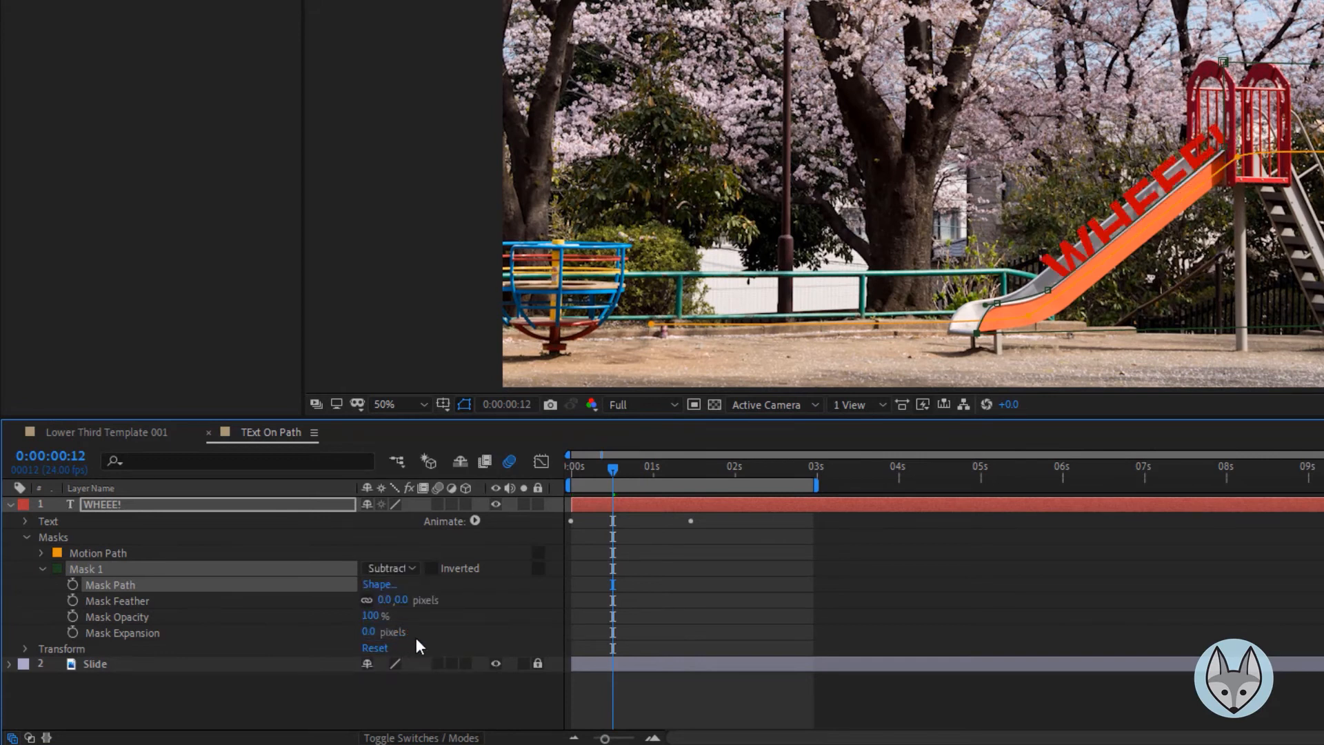
# Reveal the First Margin keyframes at the start of the timeline and apply Easy Ease to both of them
pyautogui.moveTo(614, 465); pyautogui.dragTo(492, 512)
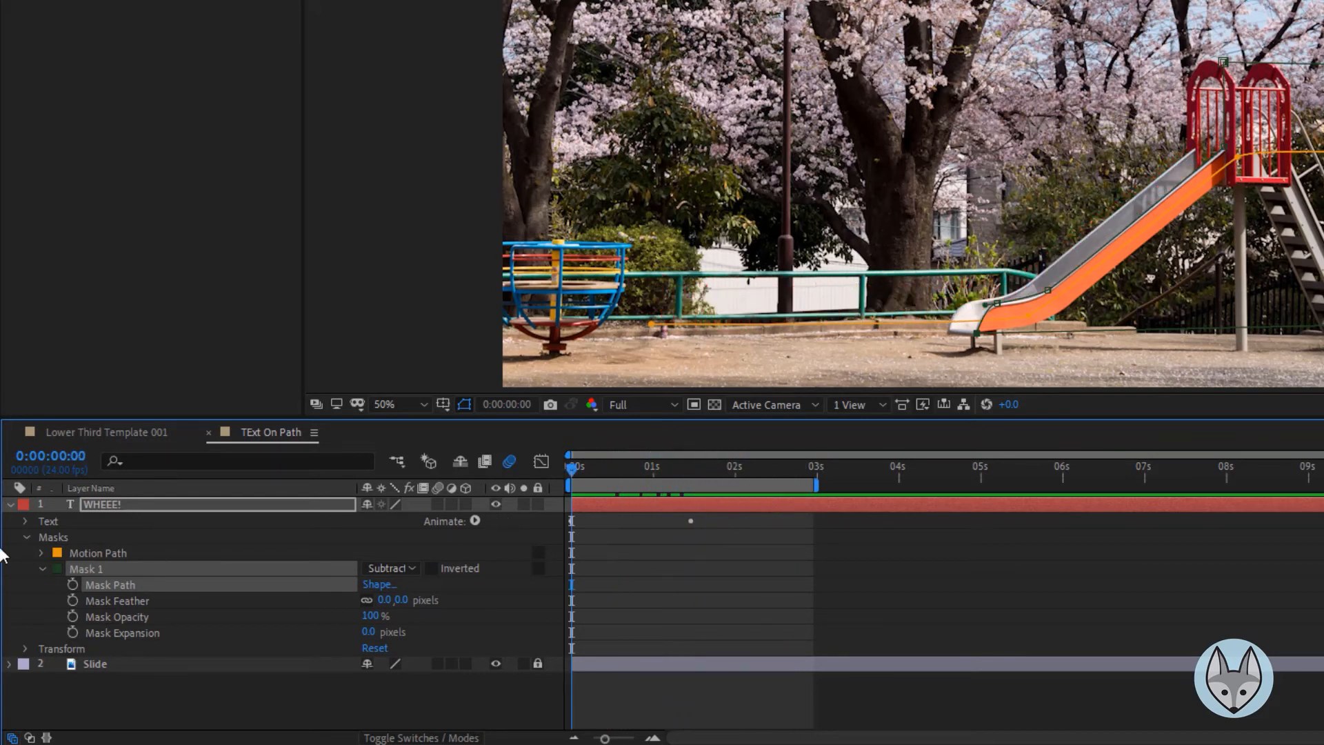
pyautogui.click(42, 568)
pyautogui.click(50, 520)
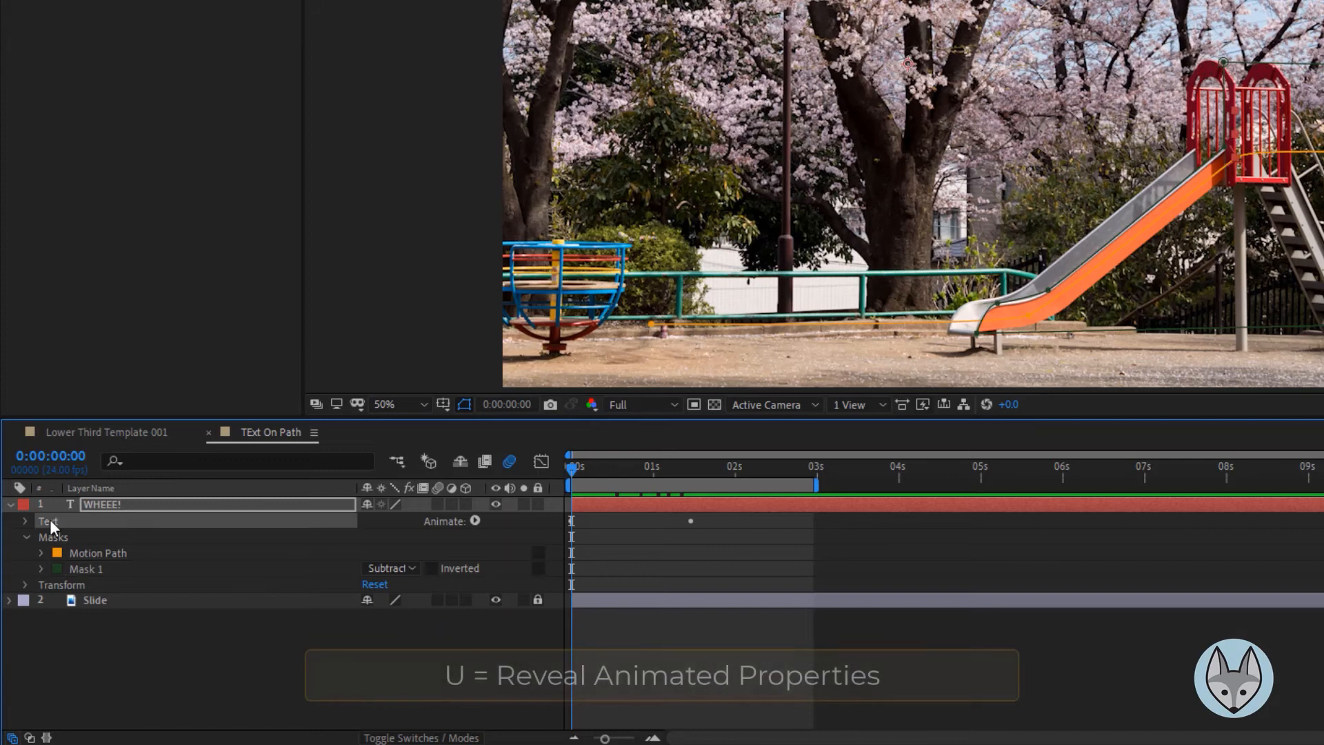
pyautogui.press('u')
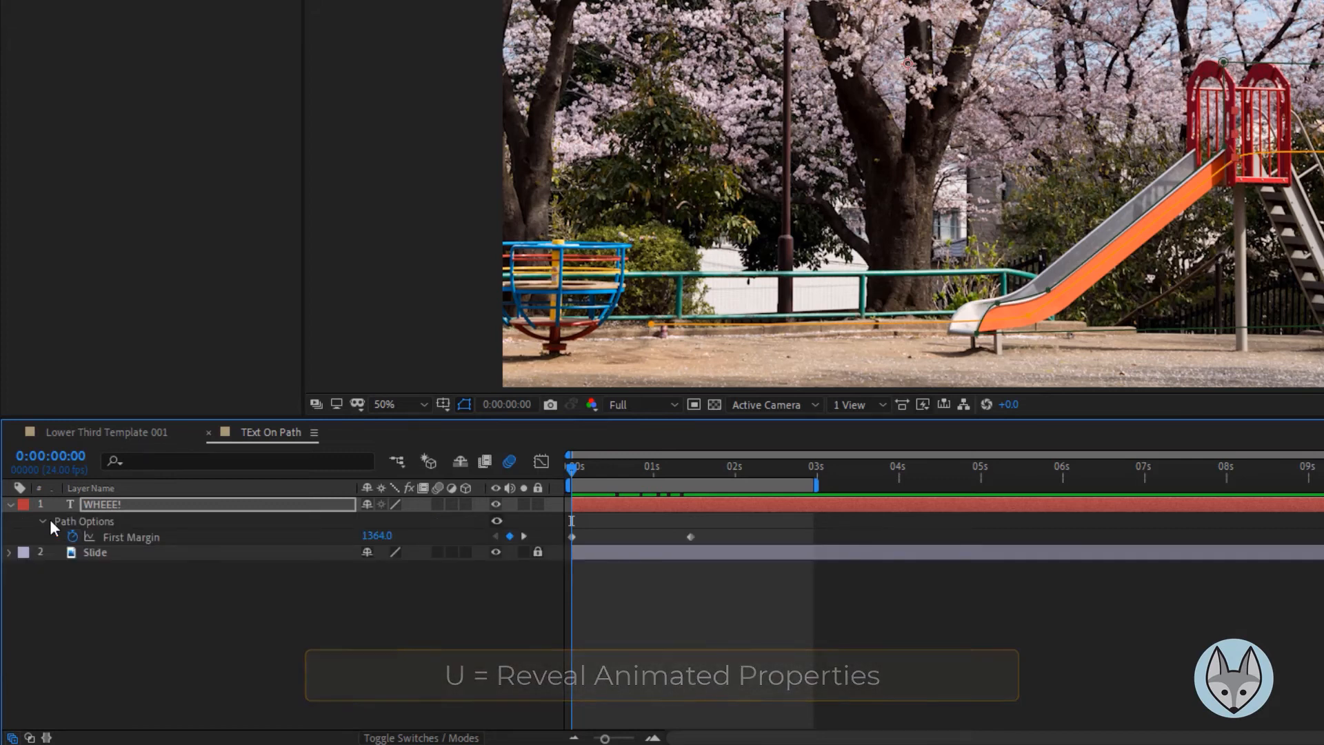
pyautogui.moveTo(713, 531); pyautogui.dragTo(540, 574)
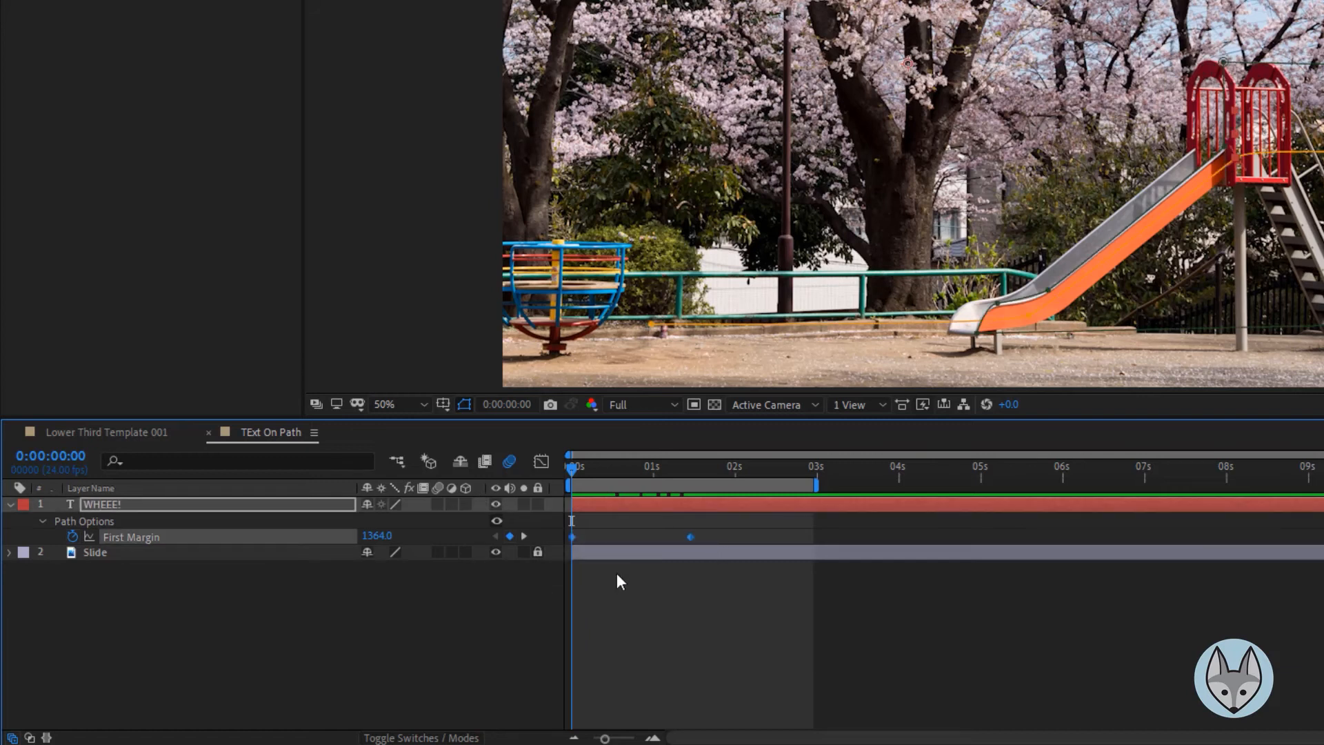
pyautogui.press('F9')
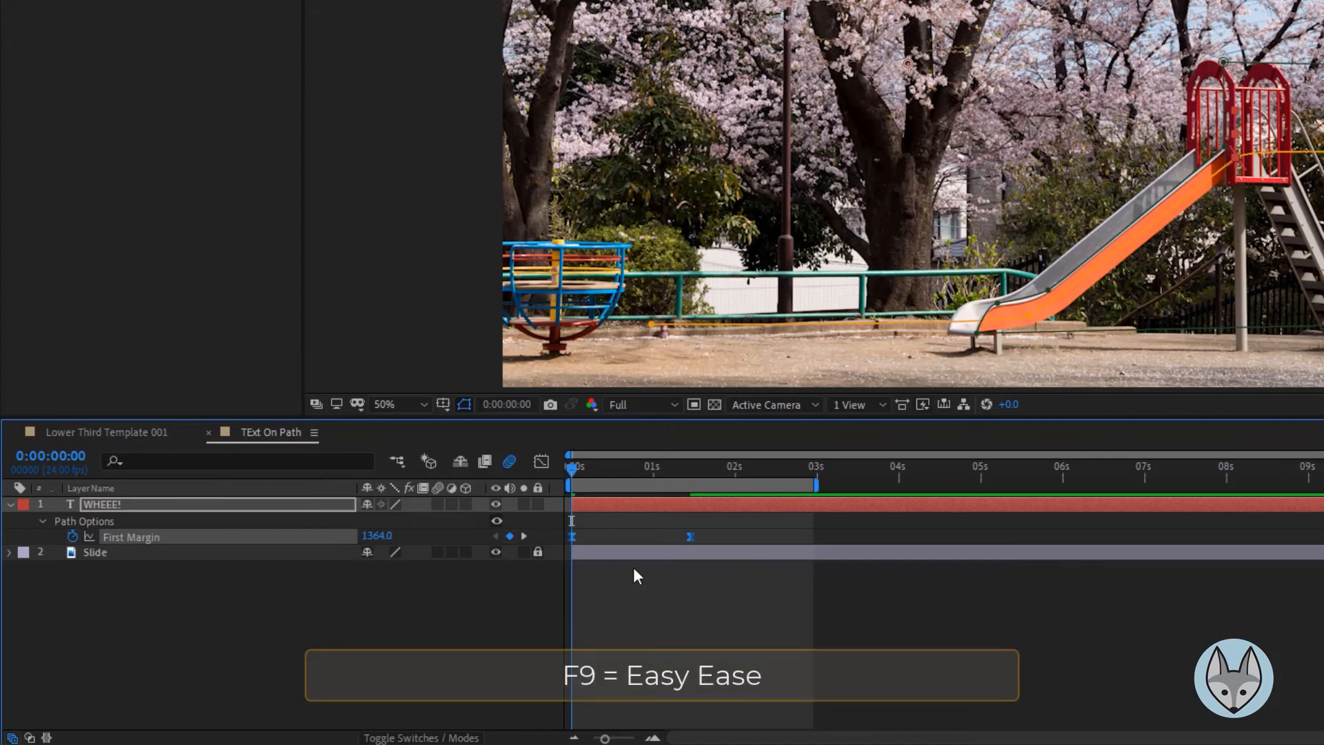
# Preview the eased motion, then open the Graph Editor showing the First Margin speed graph
pyautogui.press('space')
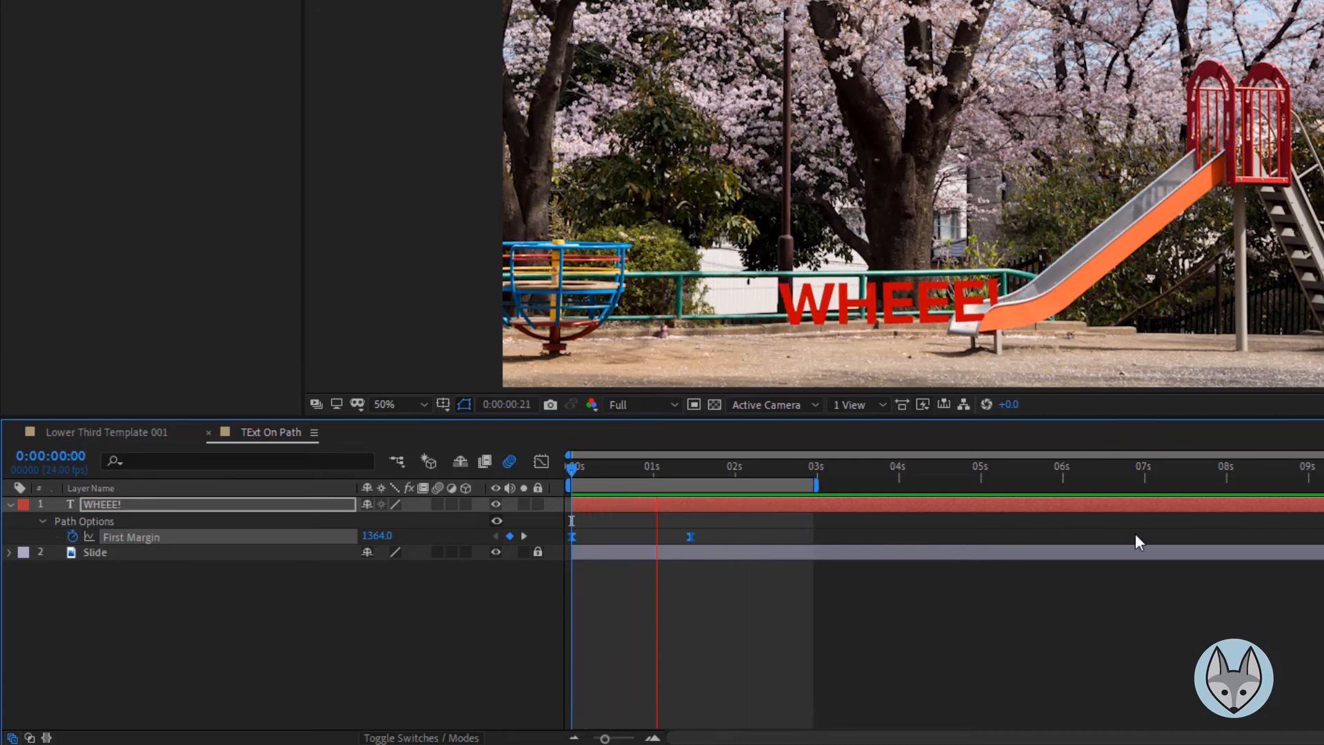
pyautogui.press('space')
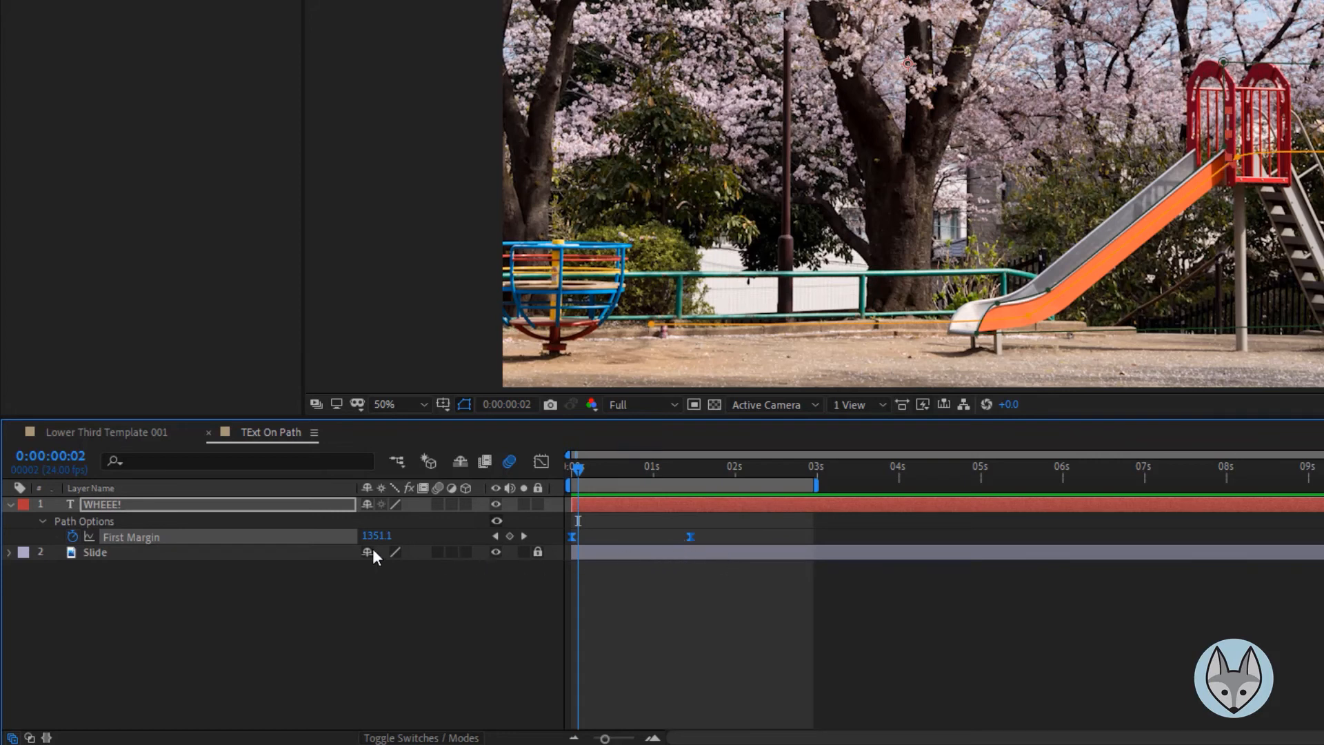
pyautogui.click(547, 461)
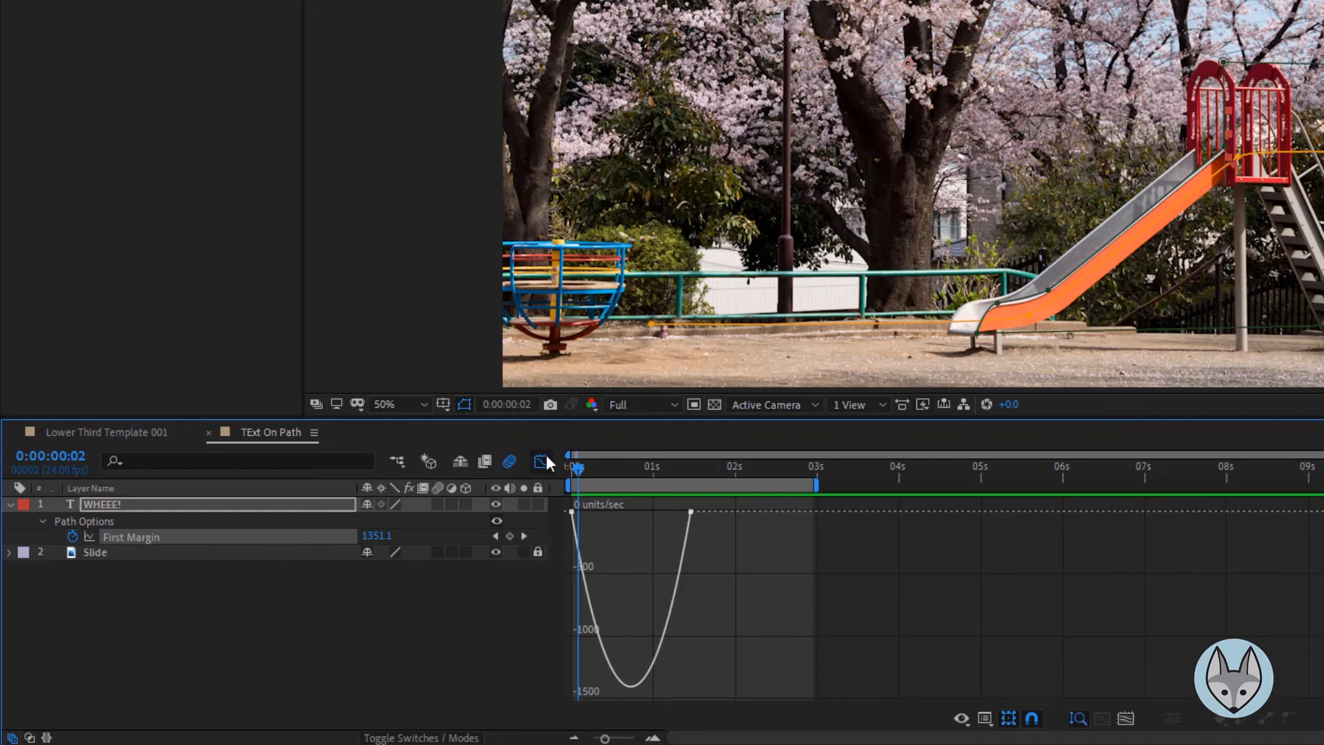
pyautogui.click(985, 720)
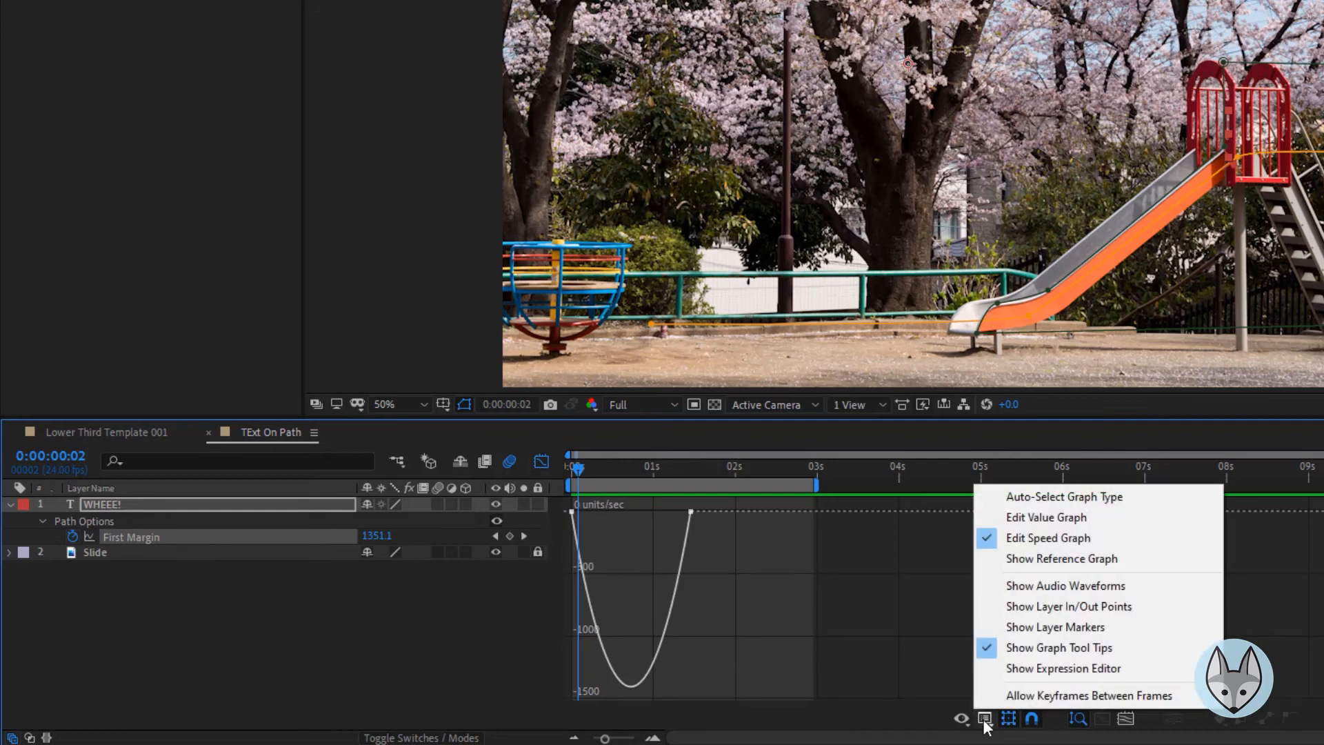
pyautogui.click(1028, 537)
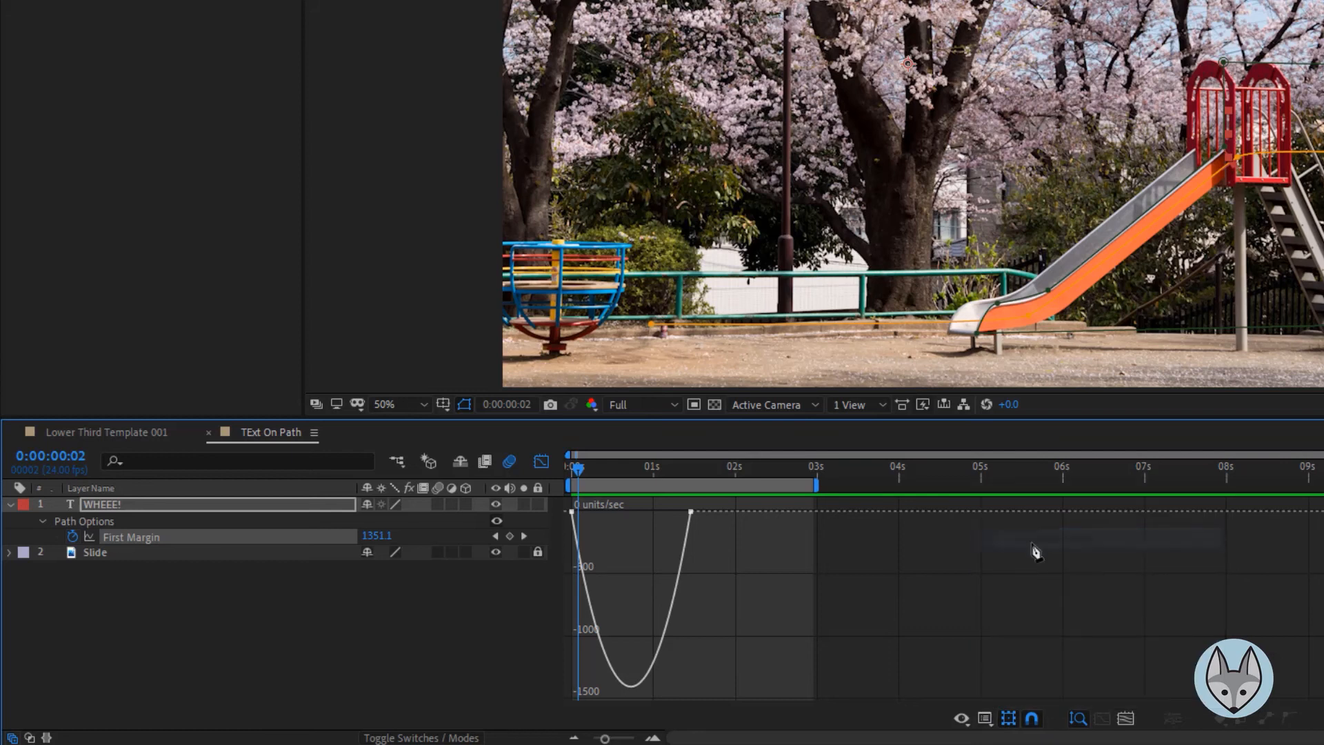
pyautogui.click(692, 514)
pyautogui.press('Delete')
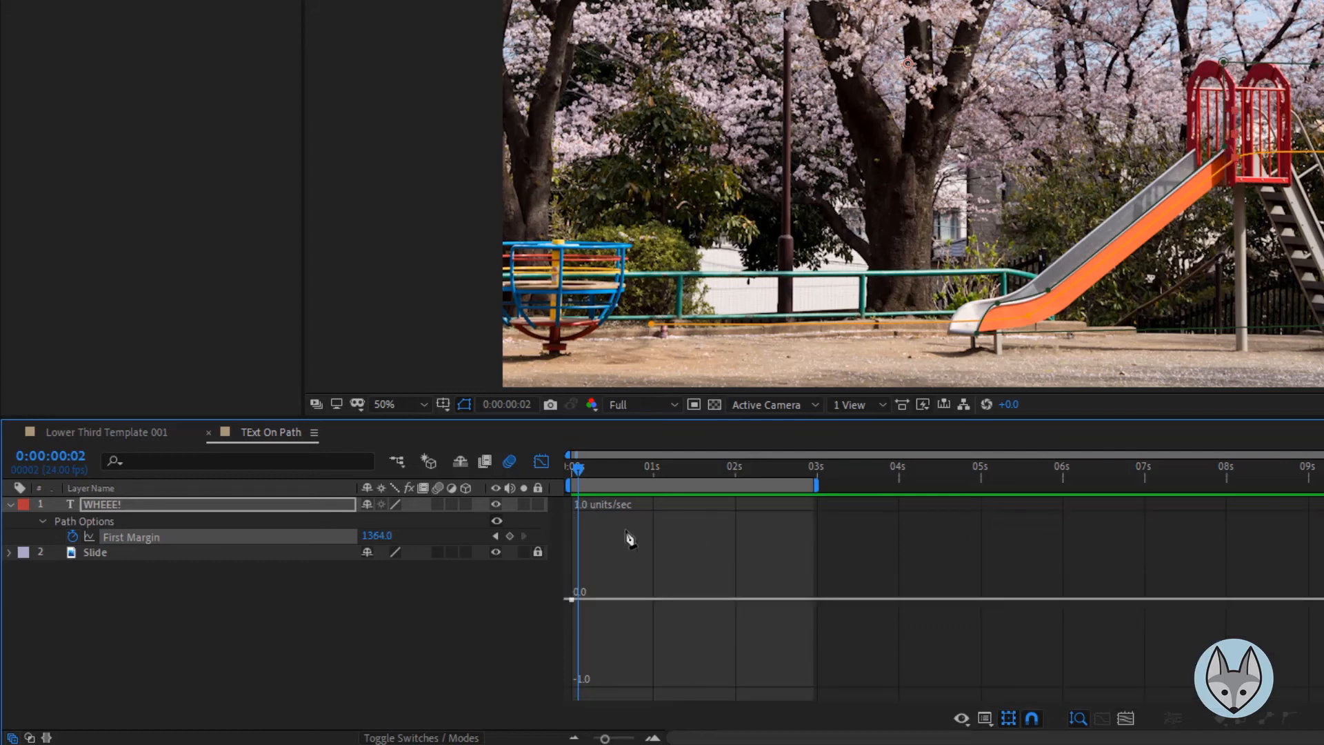
pyautogui.hotkey('ctrl', 'z')
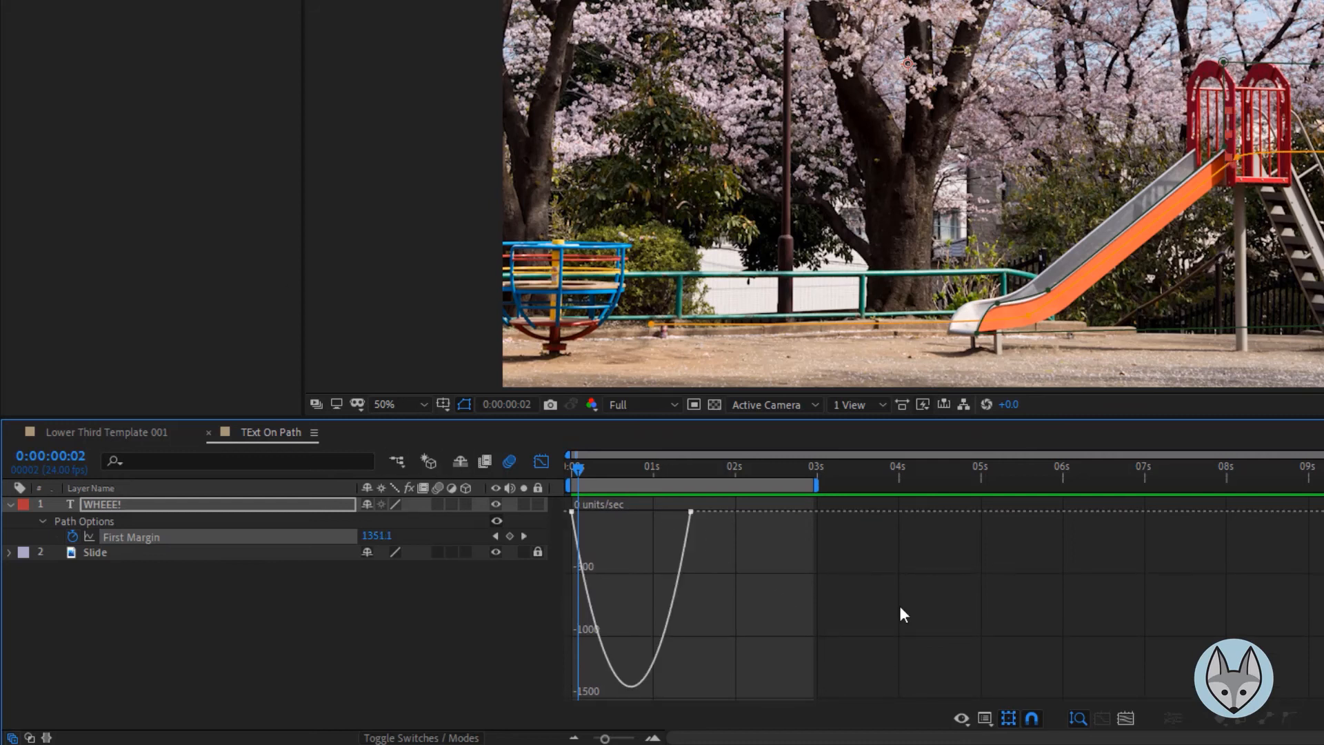
# Stretch the ending First Margin keyframe's ease handle to lengthen its incoming influence
pyautogui.moveTo(695, 518)
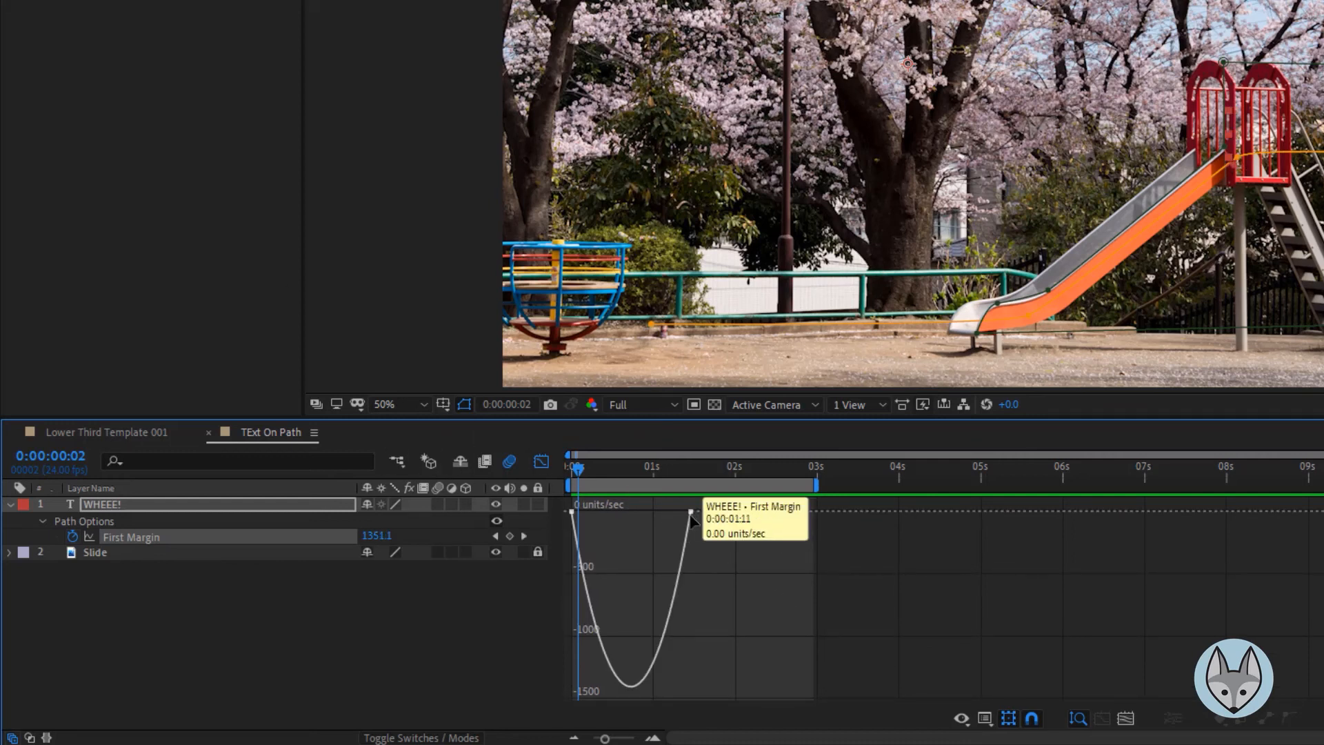
pyautogui.click(690, 512)
pyautogui.moveTo(680, 511); pyautogui.dragTo(652, 523)
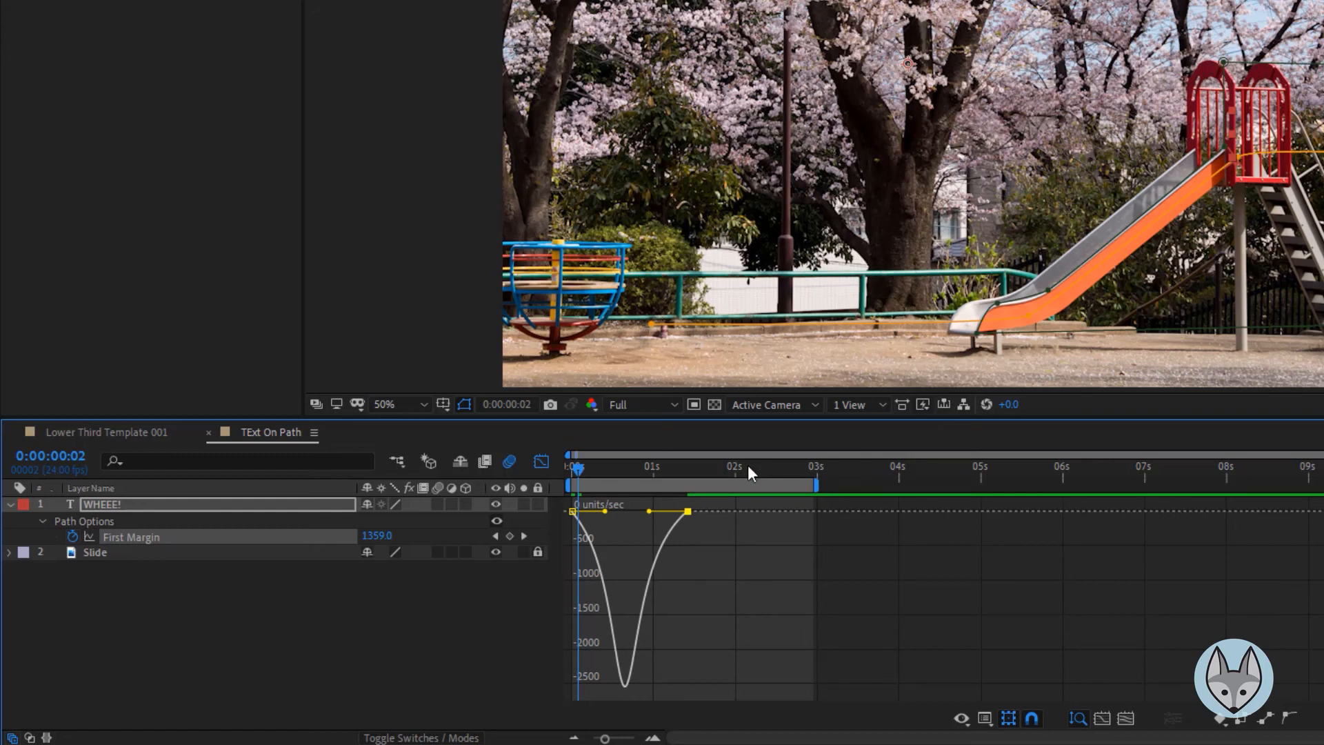
# Preview the text sliding down the slide from the start of the timeline several times
pyautogui.moveTo(689, 469); pyautogui.dragTo(494, 474)
pyautogui.press('space')
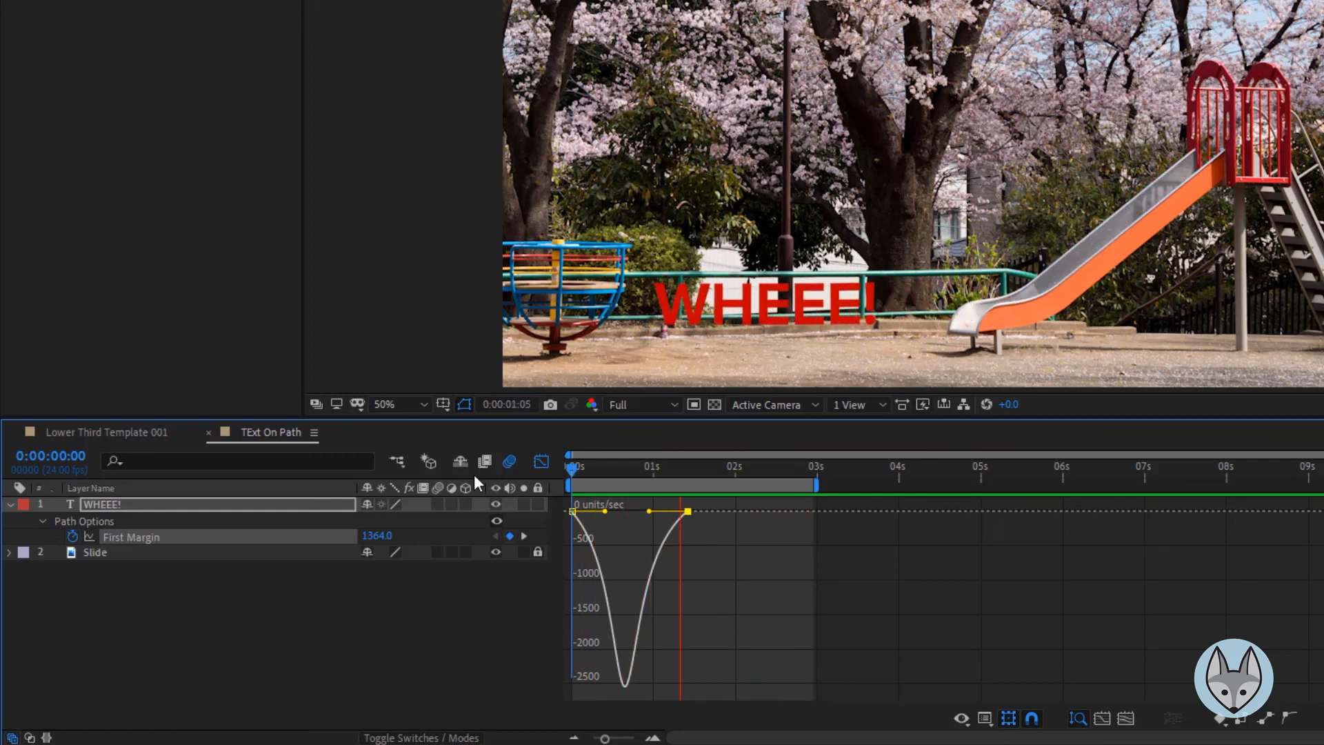
pyautogui.press('space')
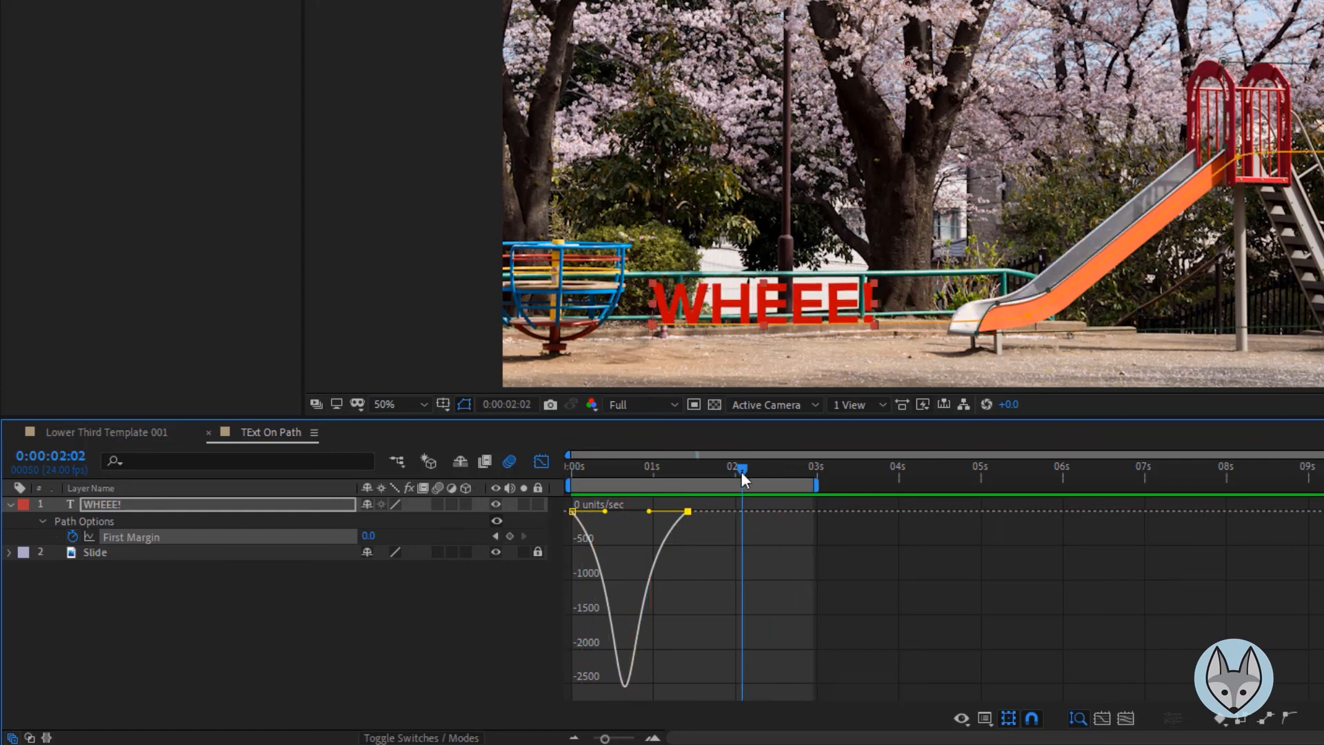
pyautogui.moveTo(743, 472); pyautogui.dragTo(486, 461)
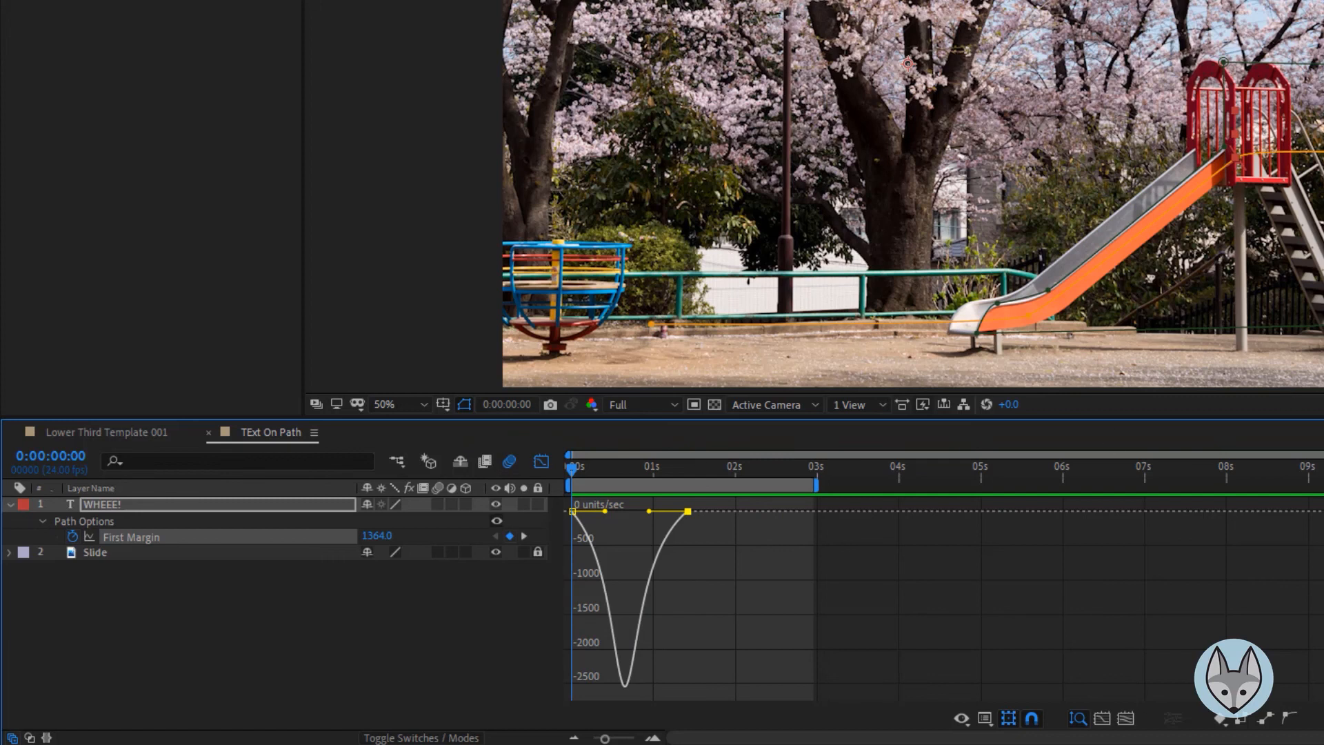
pyautogui.click(407, 276)
pyautogui.press('space')
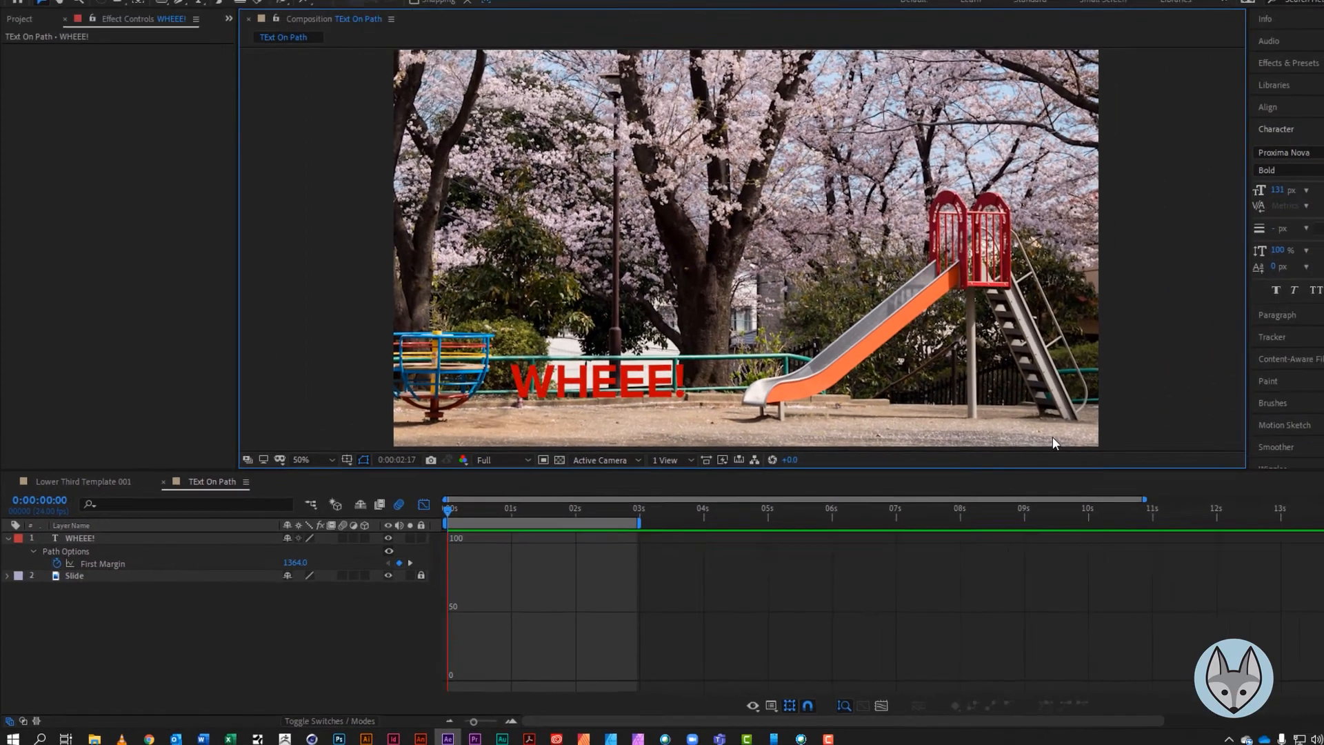
pyautogui.press('space')
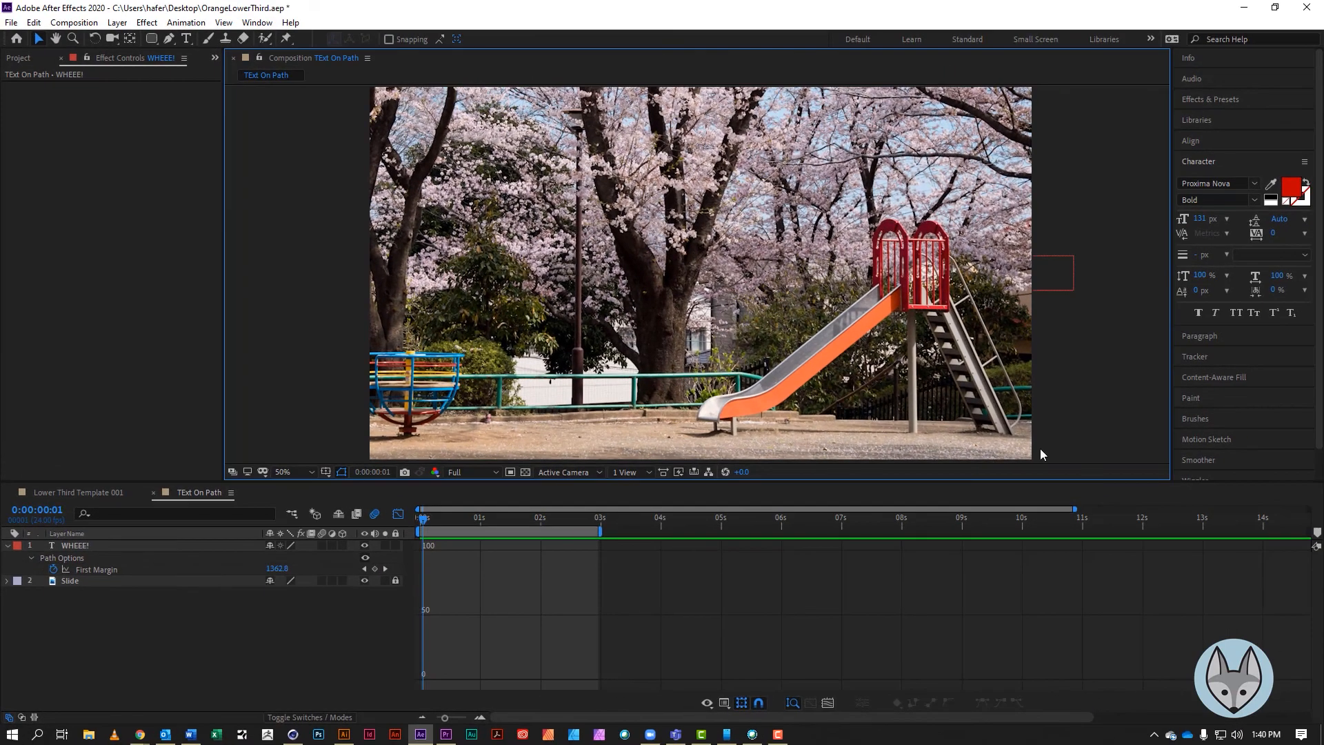
pyautogui.click(569, 515)
pyautogui.press('Home')
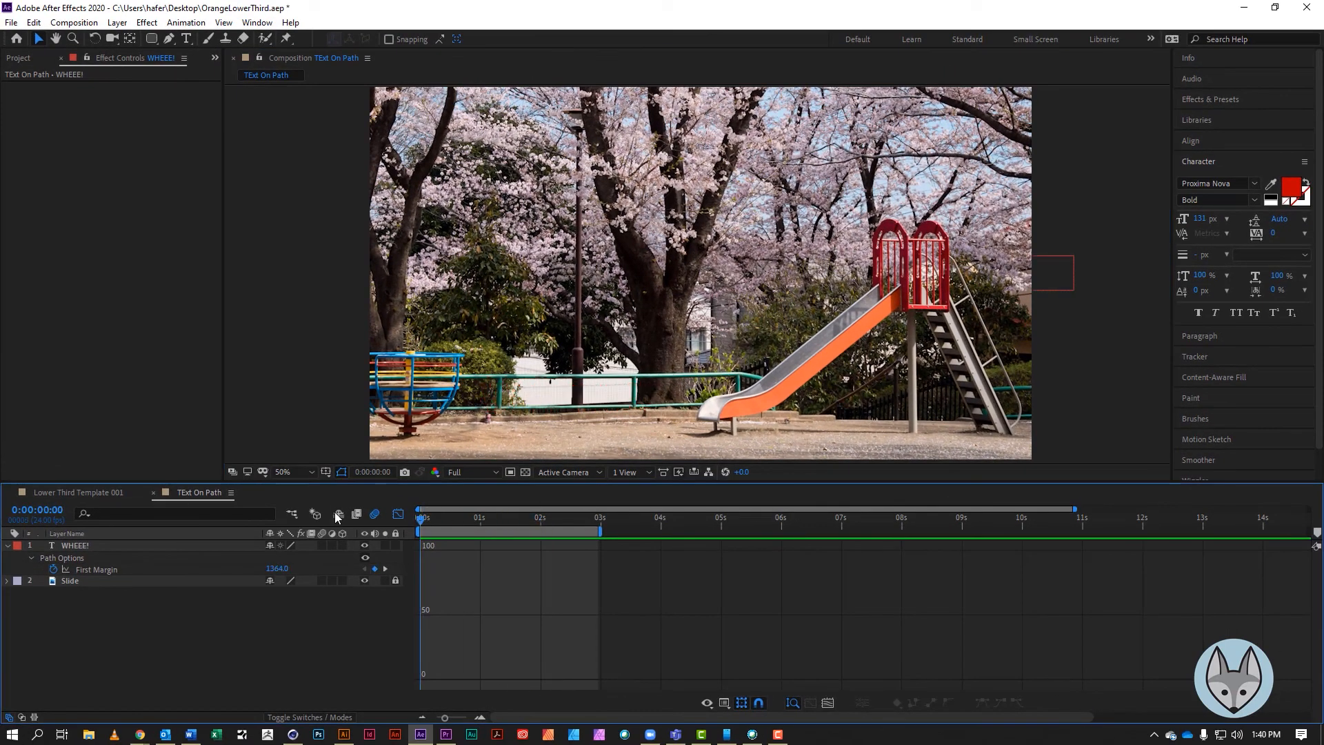
pyautogui.press('space')
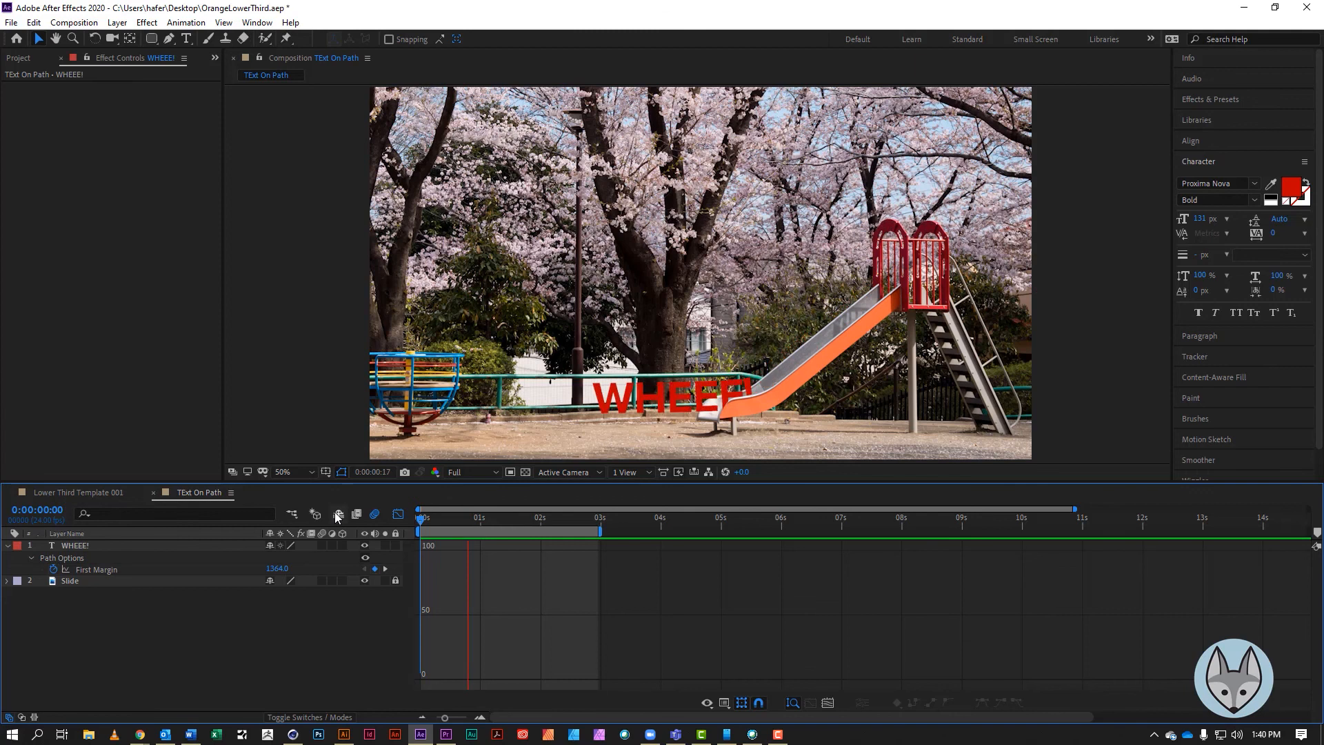